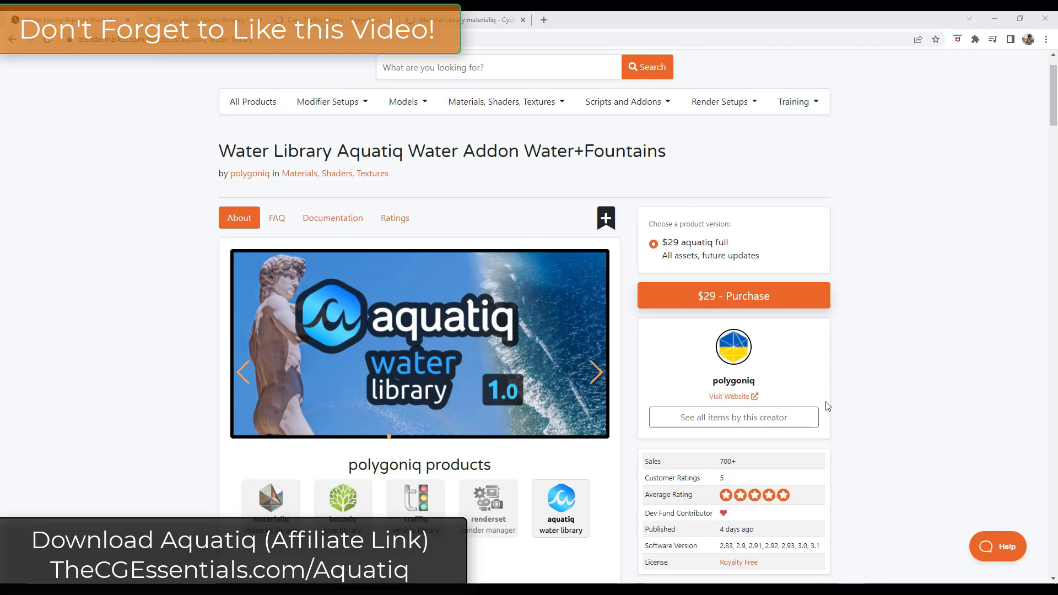
Browse the Botaniq, Traffiq and Materialiq library pages, then return to the Aquatiq page.
scroll(831, 406, "down", 1)
left_click(144, 22)
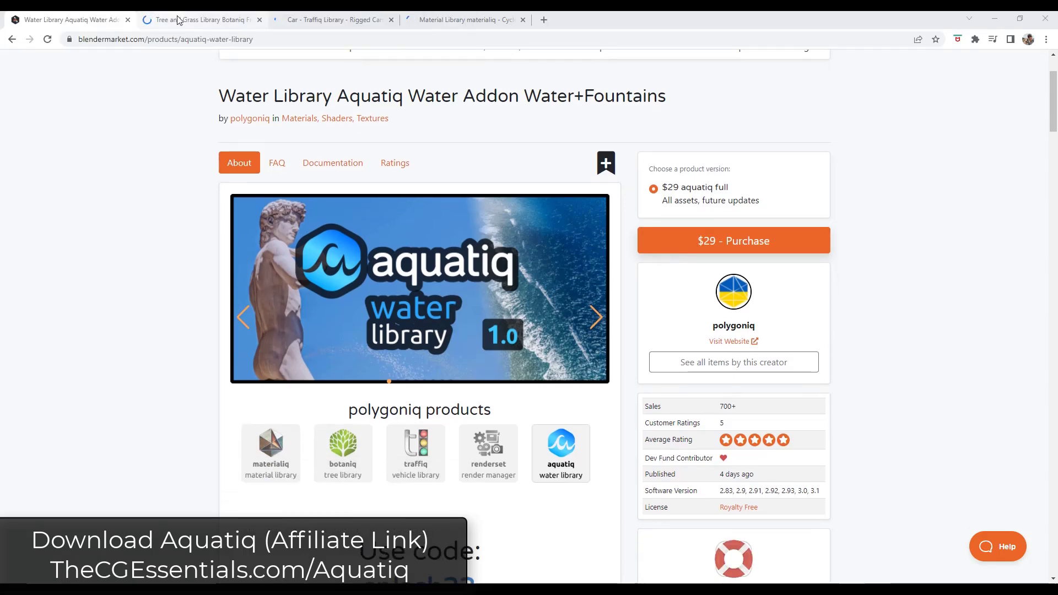
scroll(209, 374, "down", 4)
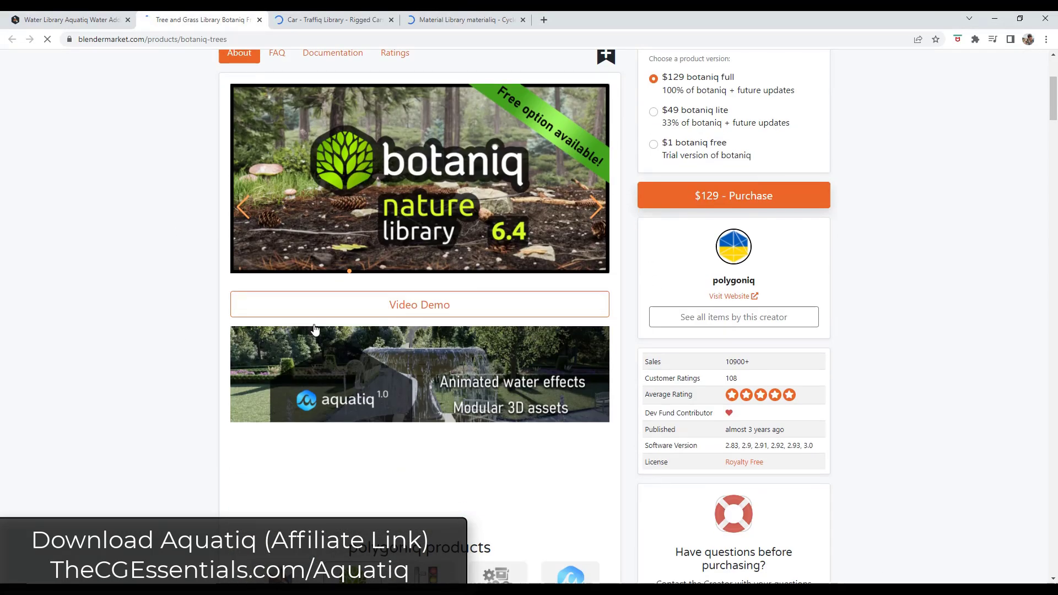
left_click(306, 22)
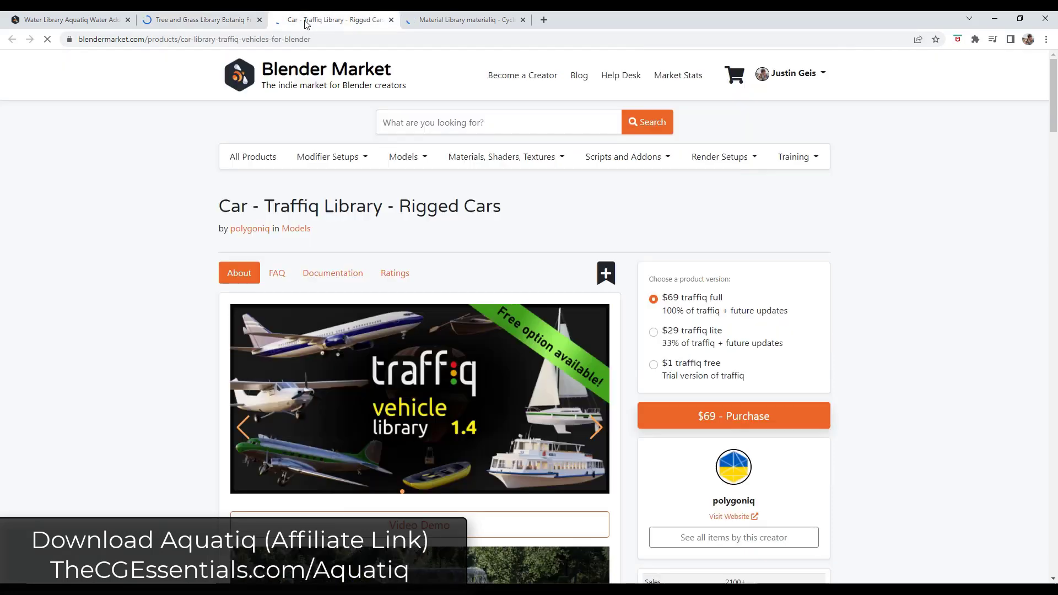
scroll(166, 413, "down", 5)
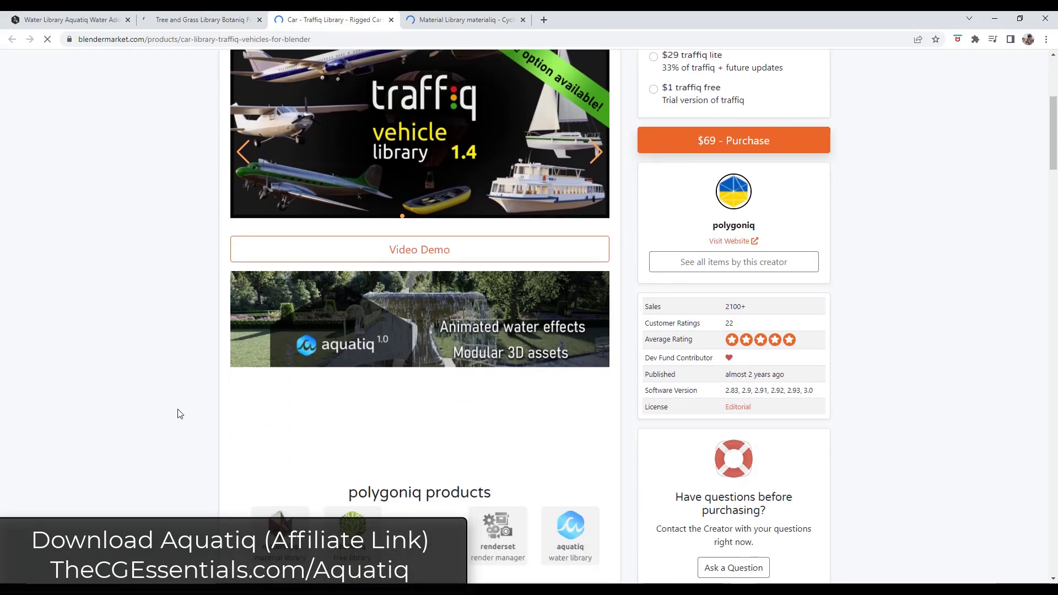
left_click(463, 20)
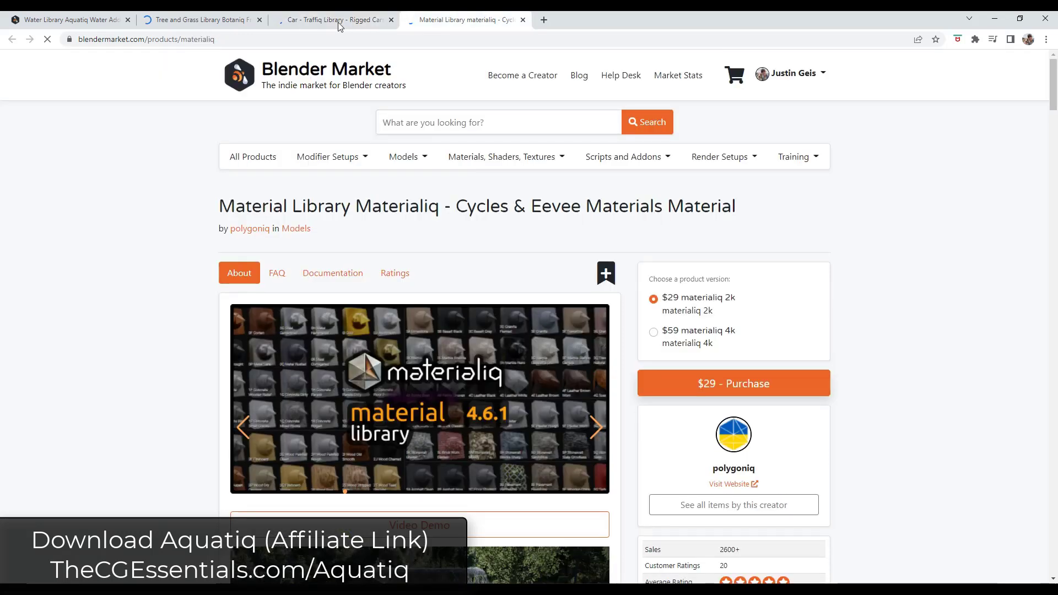
left_click(328, 22)
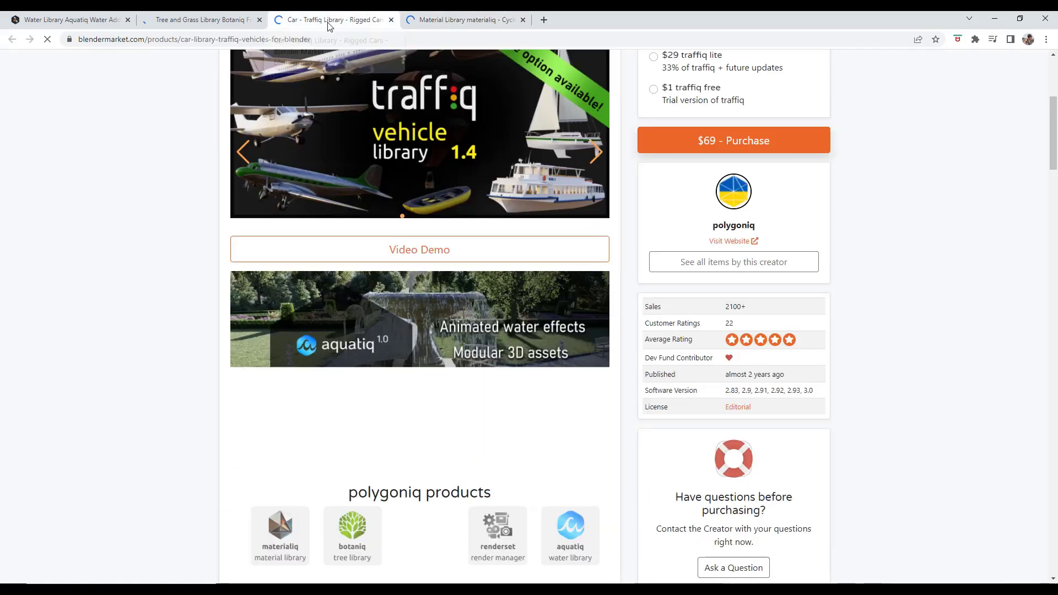
scroll(205, 204, "up", 2)
key("ctrl+shift+Tab")
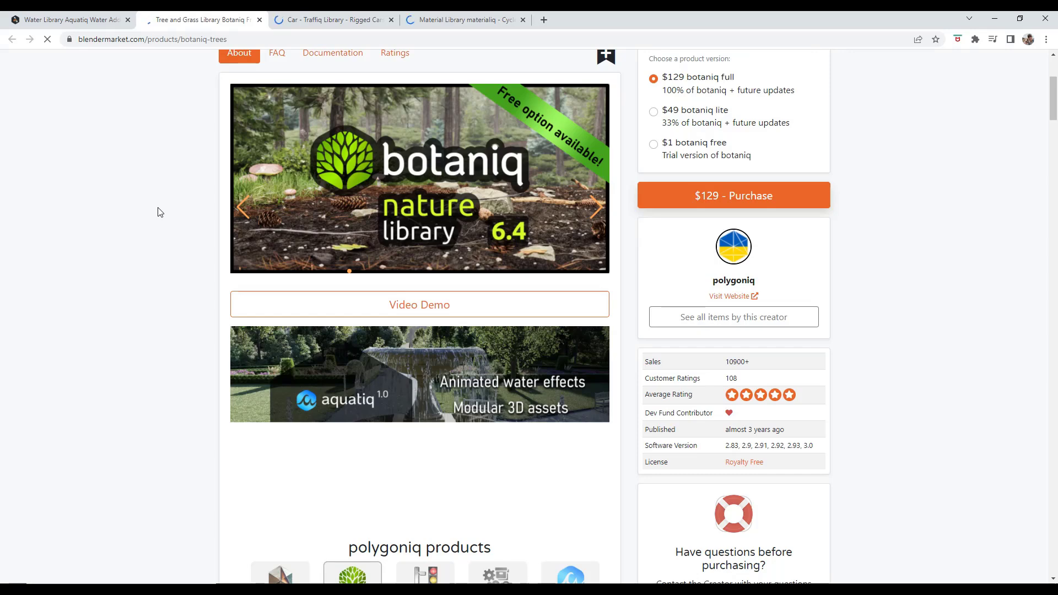
left_click(94, 25)
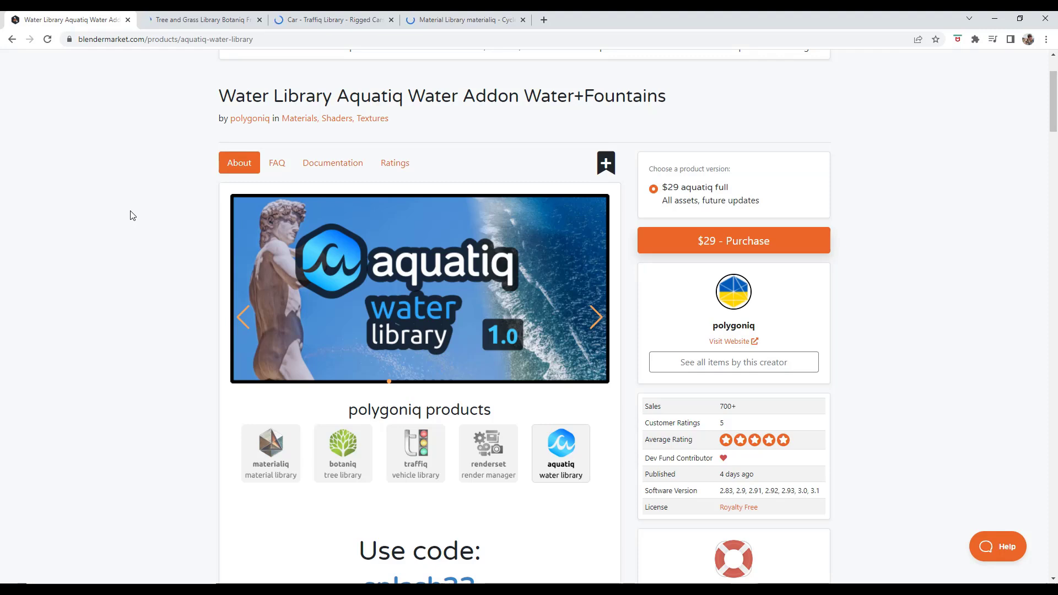
Scroll the Aquatiq Features section and open the Waterial ocean water material page in a new tab.
scroll(318, 292, "down", 1)
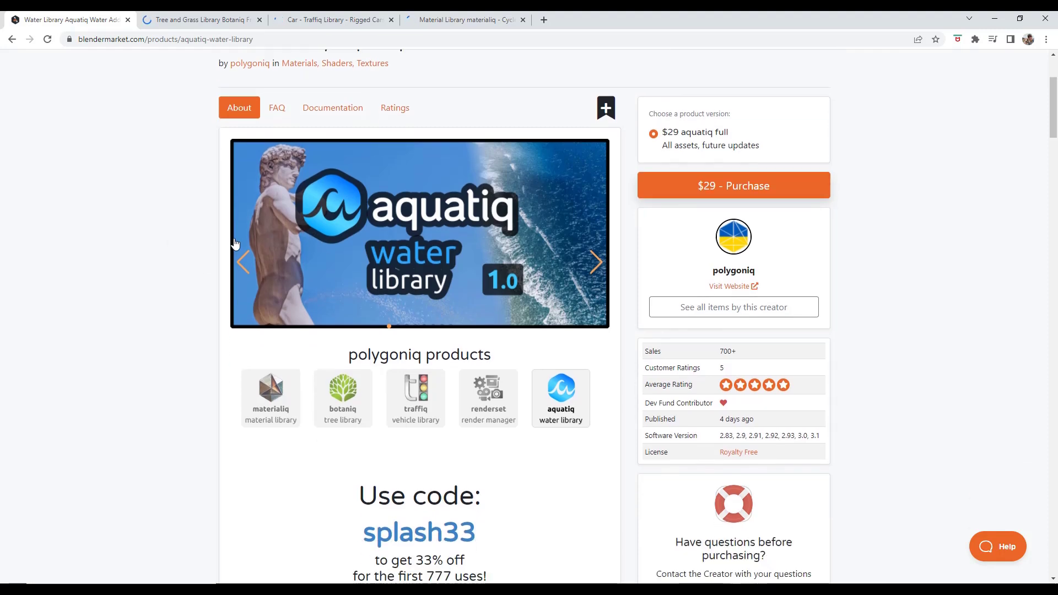
scroll(409, 290, "down", 1)
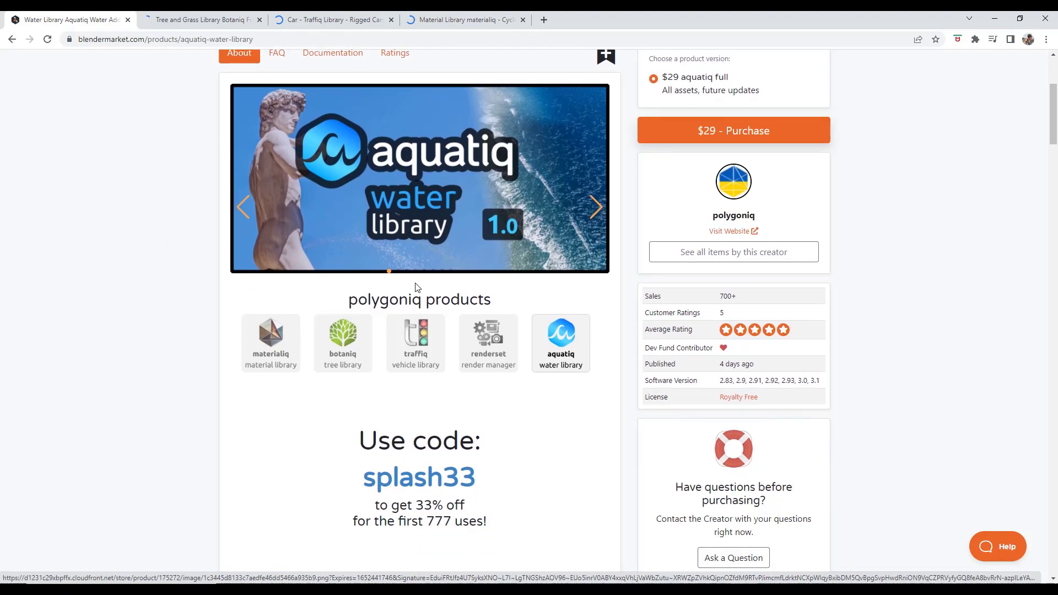
scroll(415, 283, "up", 1)
scroll(566, 225, "down", 1)
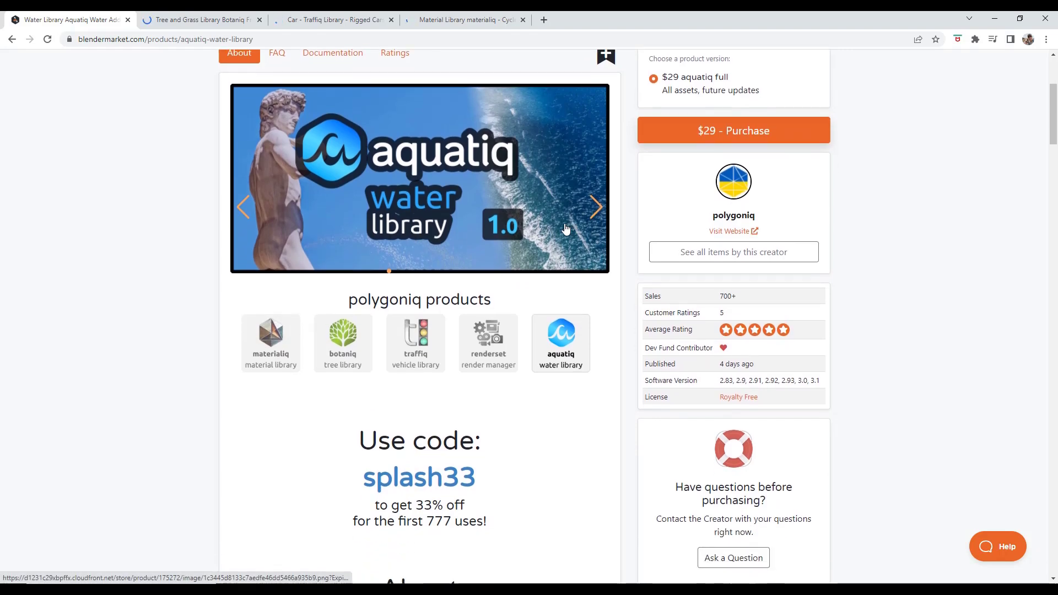
scroll(534, 361, "down", 3)
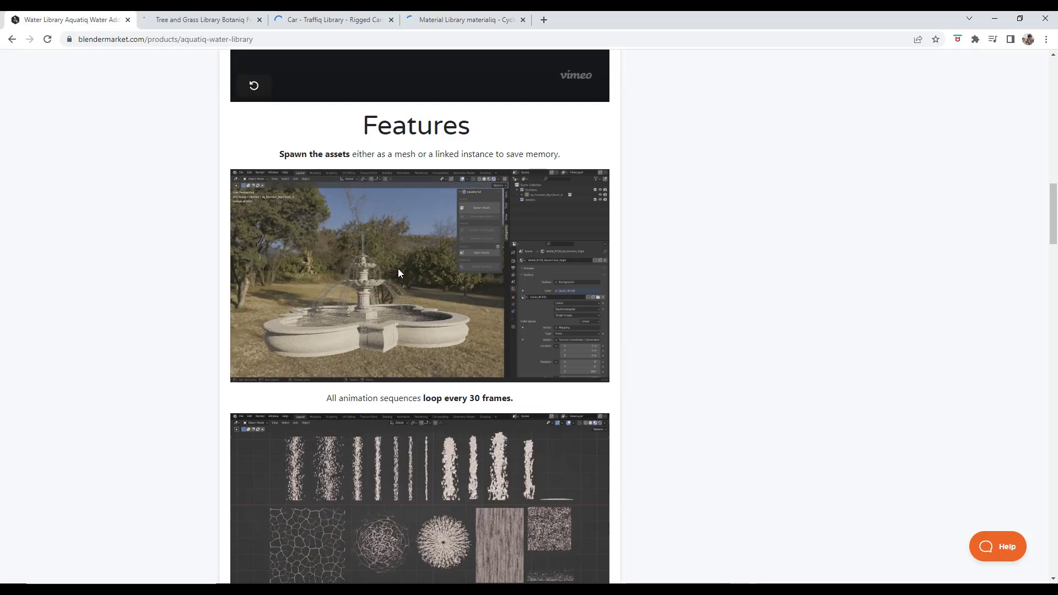
scroll(398, 270, "down", 4)
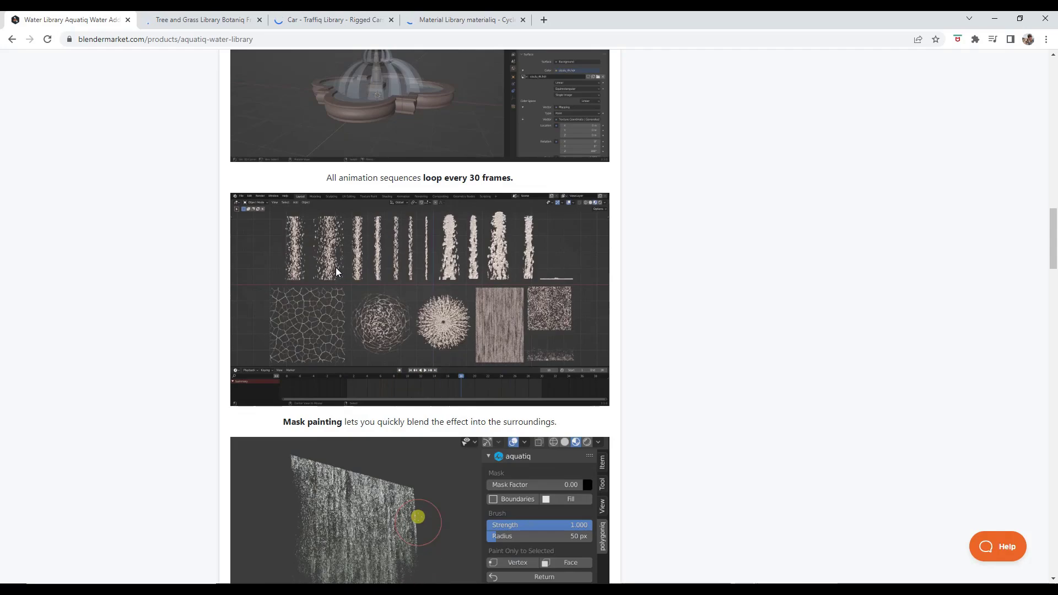
scroll(334, 271, "down", 1)
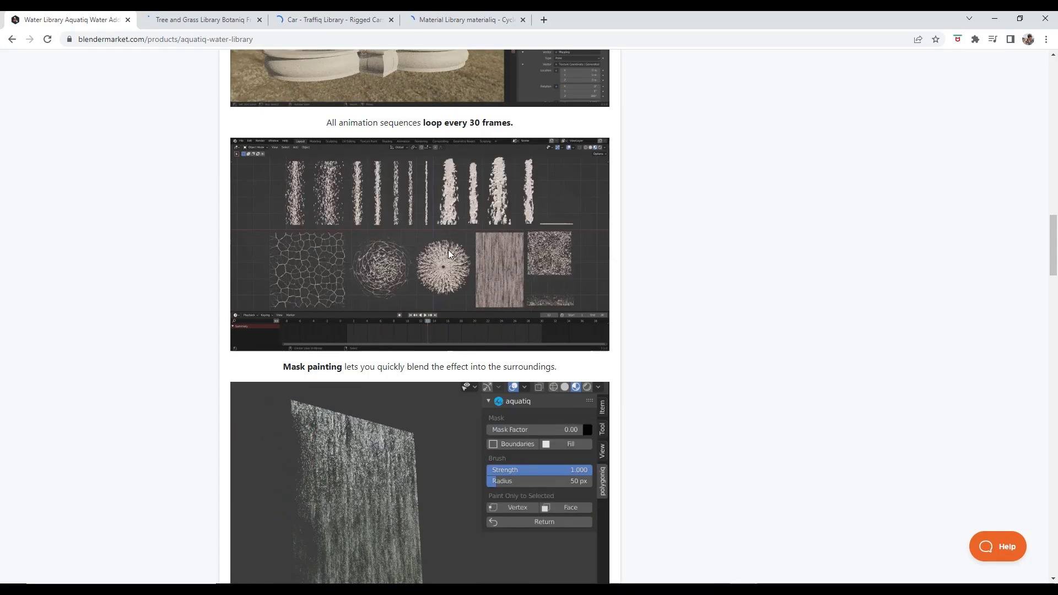
scroll(438, 231, "down", 5)
scroll(431, 232, "down", 7)
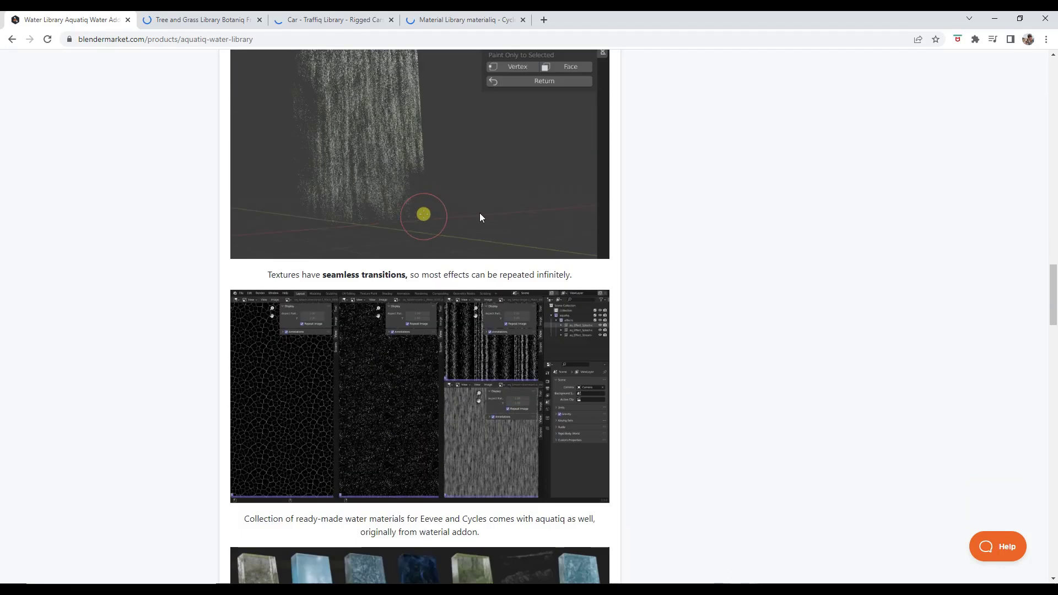
scroll(645, 248, "up", 1)
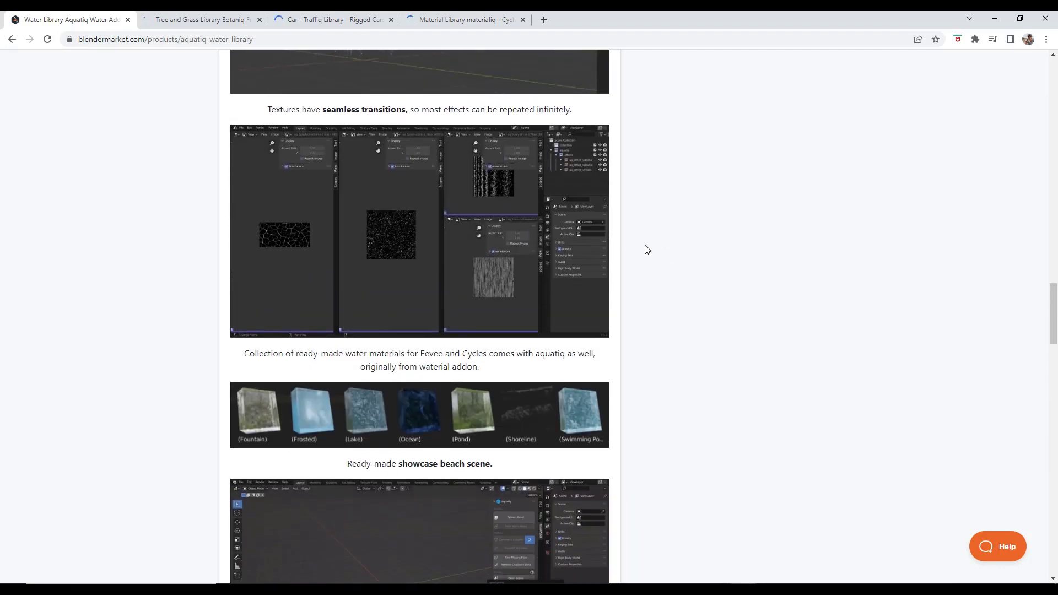
scroll(441, 270, "down", 2)
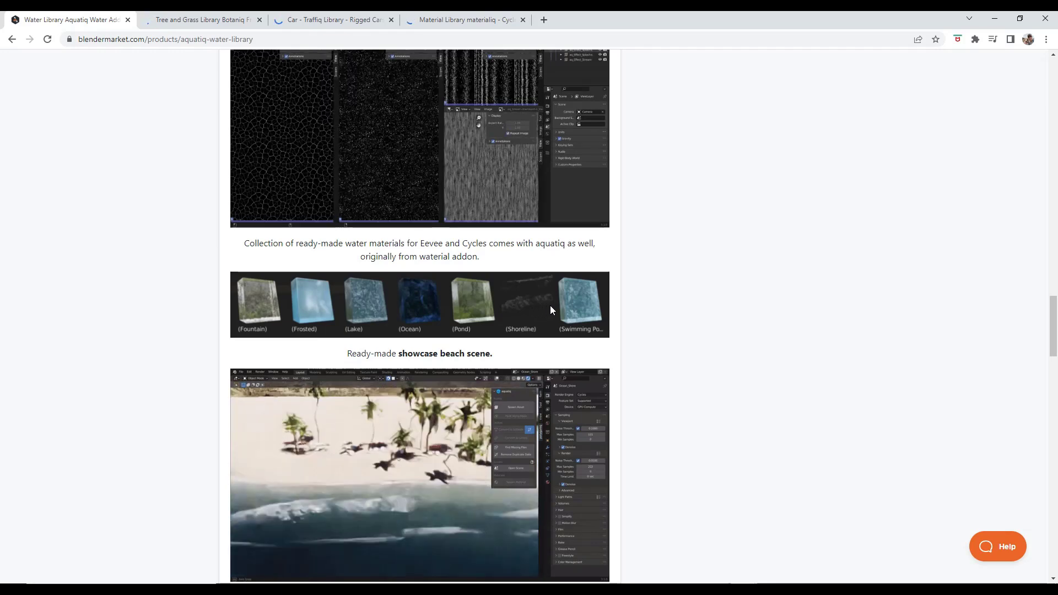
left_click(550, 307)
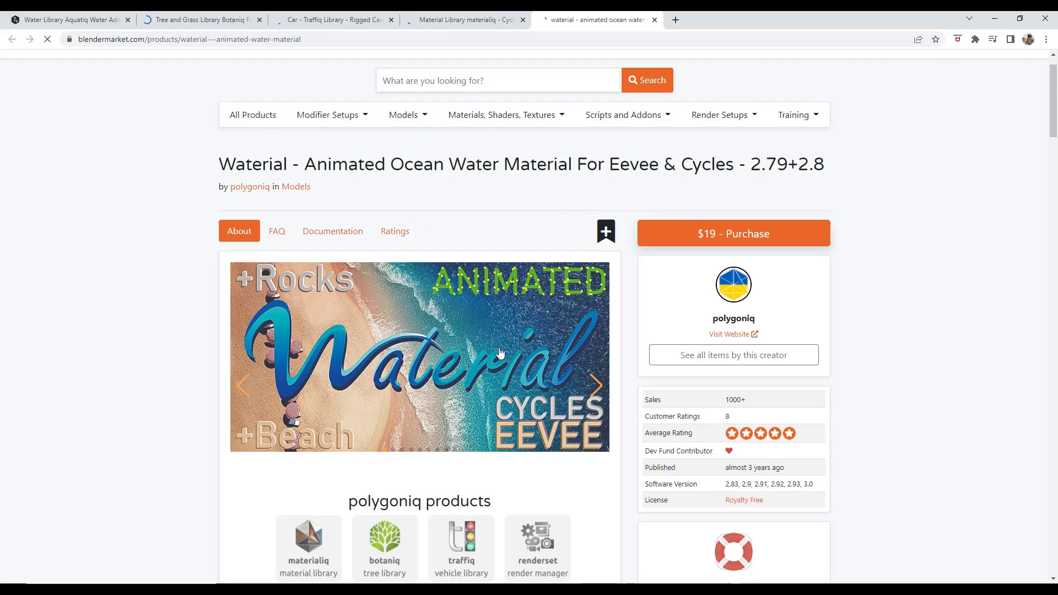
Read the Aquatiq FAQ, then go back to its description and scroll to the Features images.
scroll(538, 342, "down", 2)
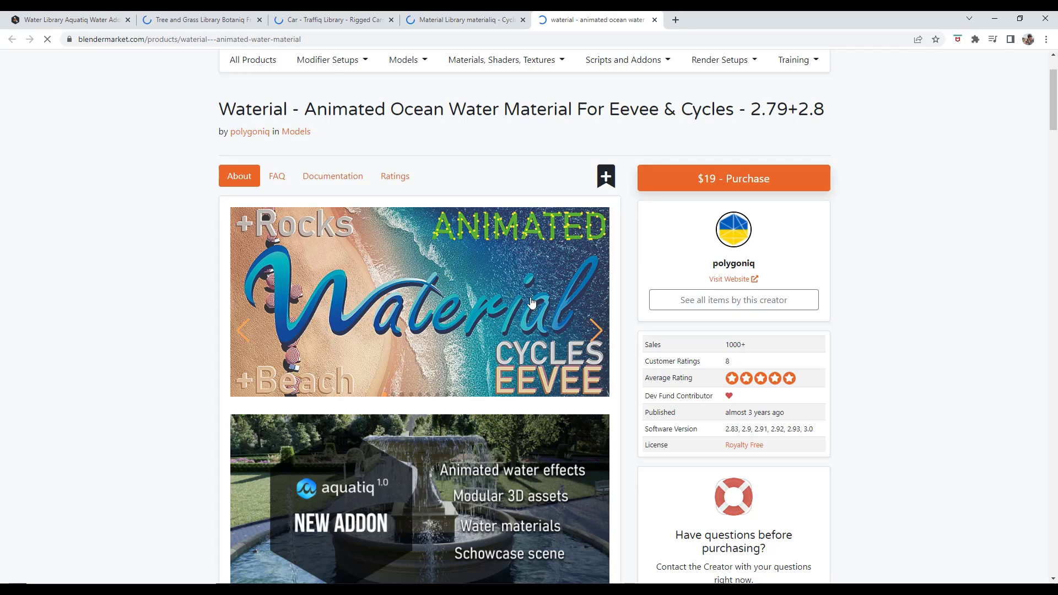
left_click(71, 19)
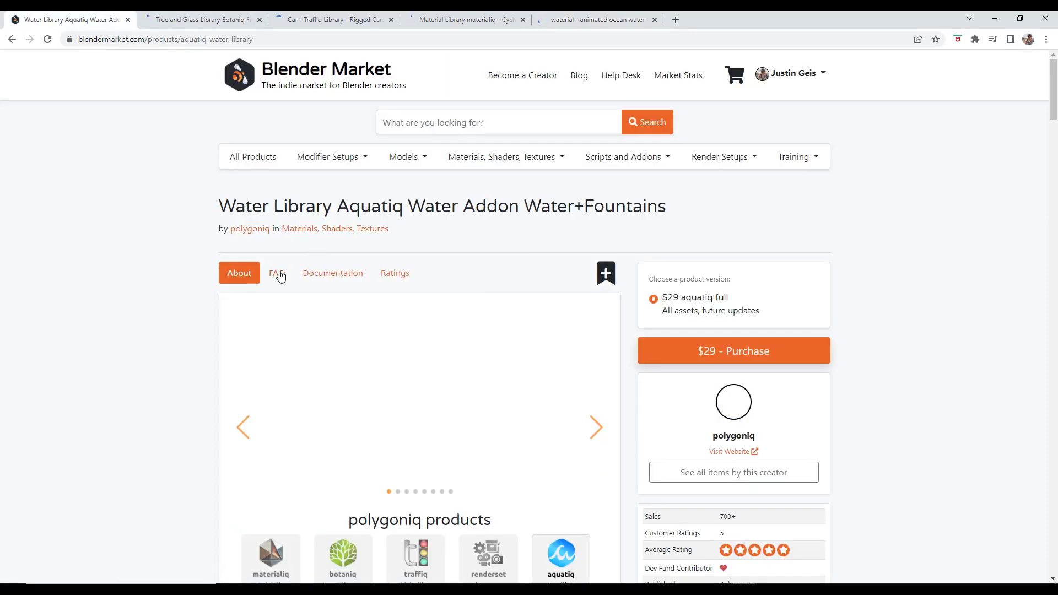
left_click(276, 273)
scroll(284, 220, "down", 3)
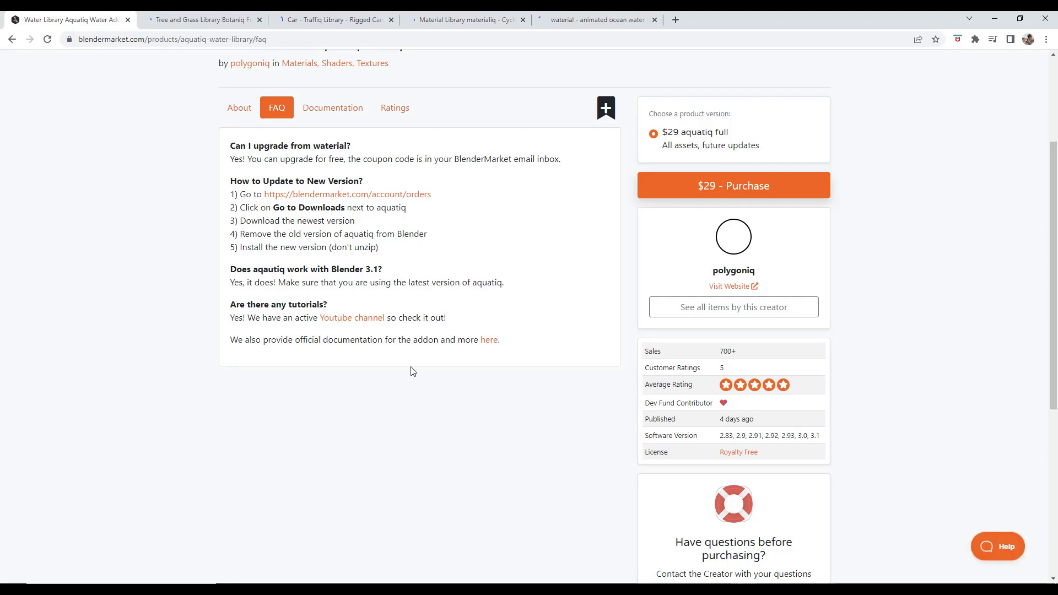
key("alt+Left")
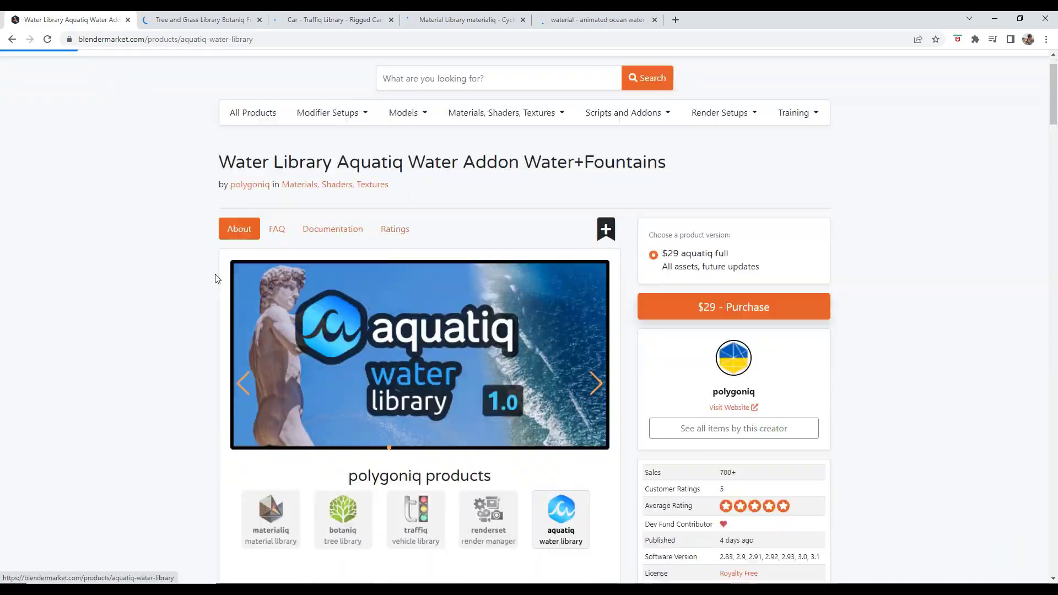
scroll(206, 264, "down", 20)
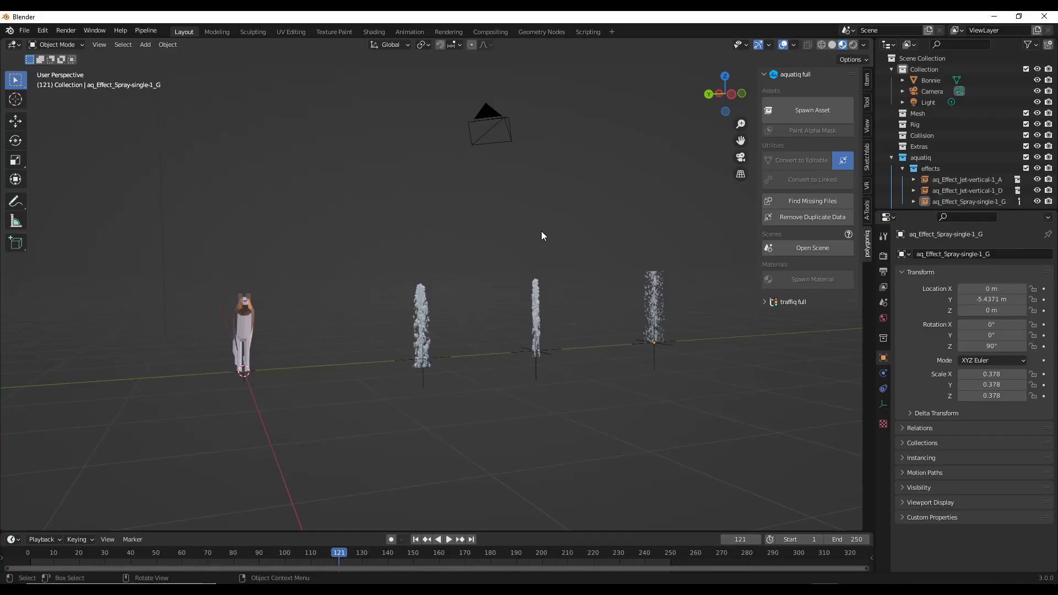
In Spawn Asset, browse the effects, fountains and modular category galleries.
key("n")
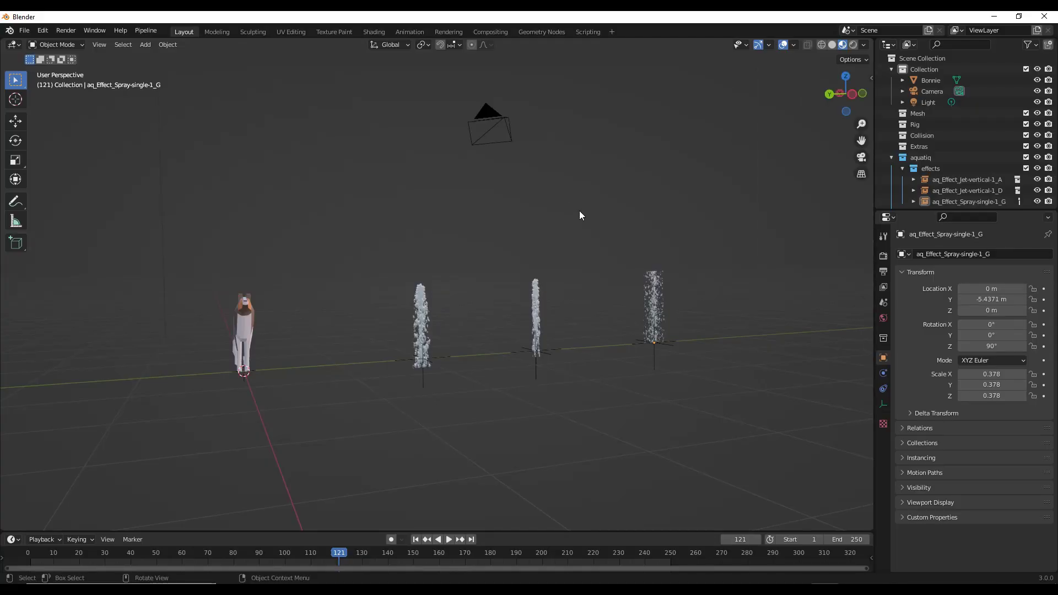
key("n")
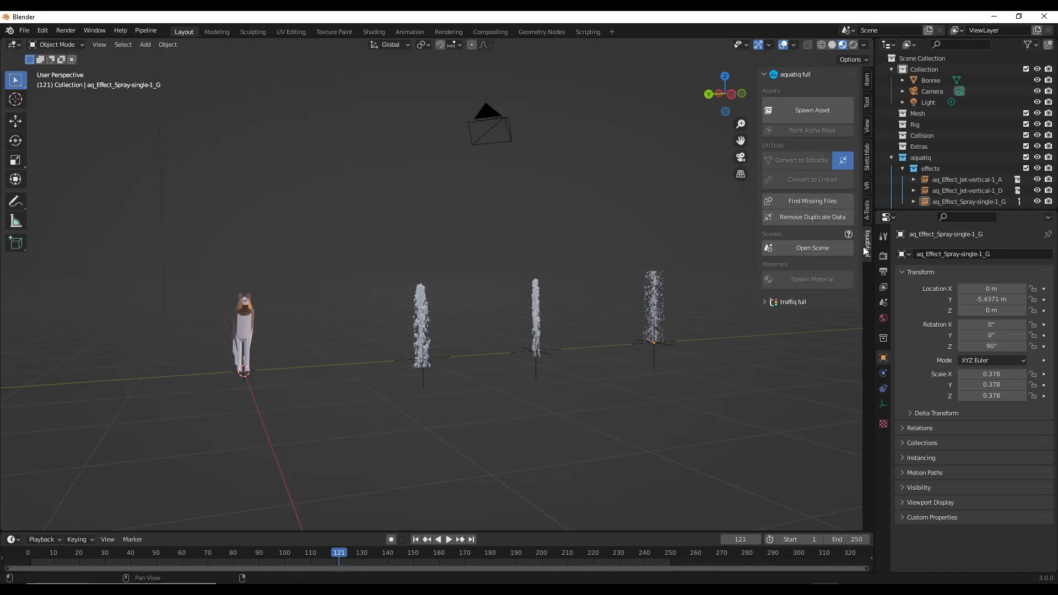
left_click(803, 112)
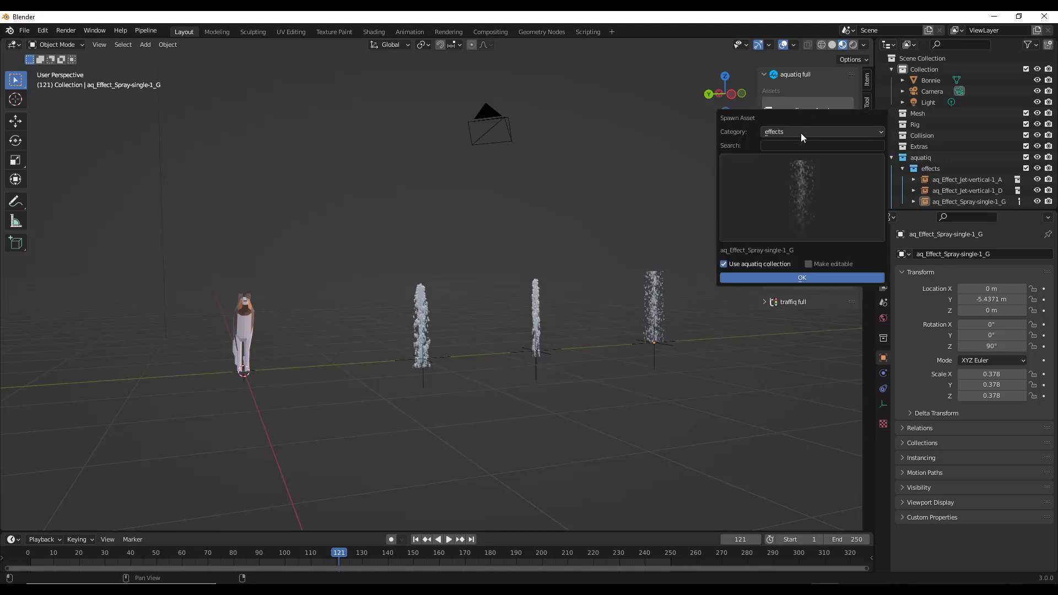
left_click(801, 133)
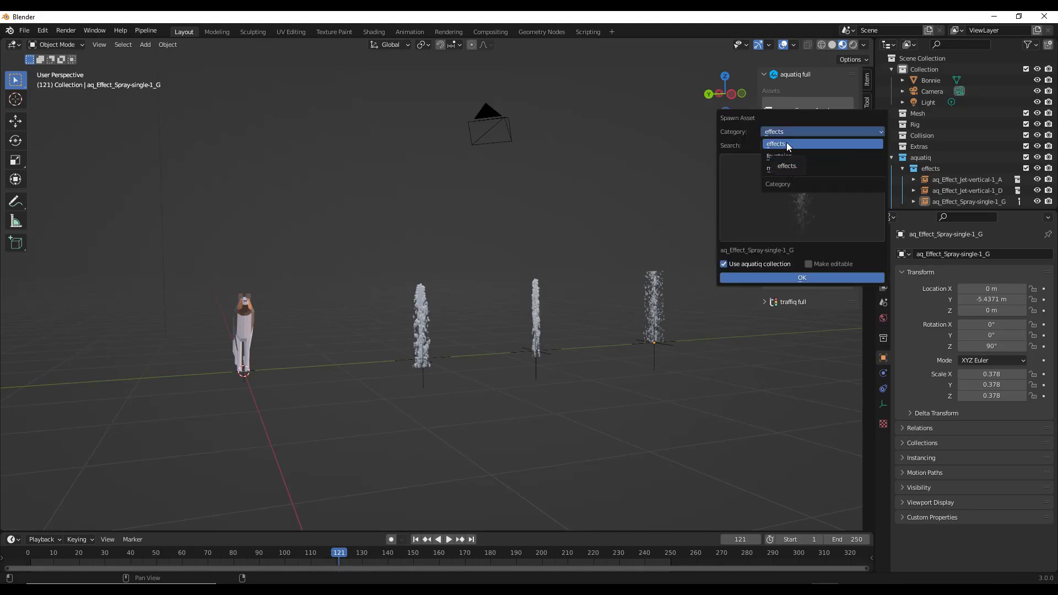
left_click(786, 142)
left_click(799, 201)
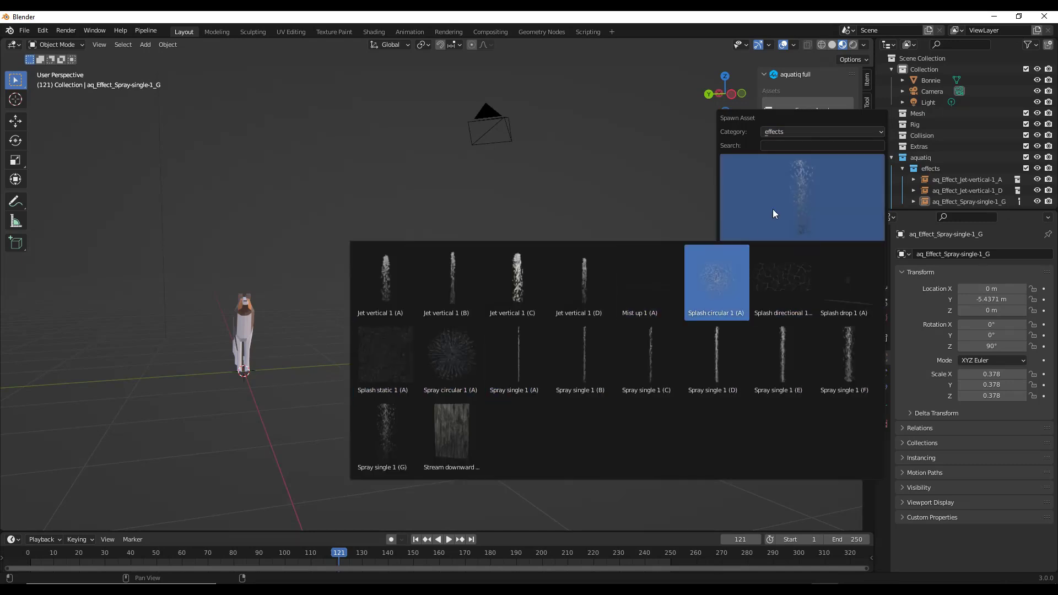
left_click(788, 133)
left_click(789, 156)
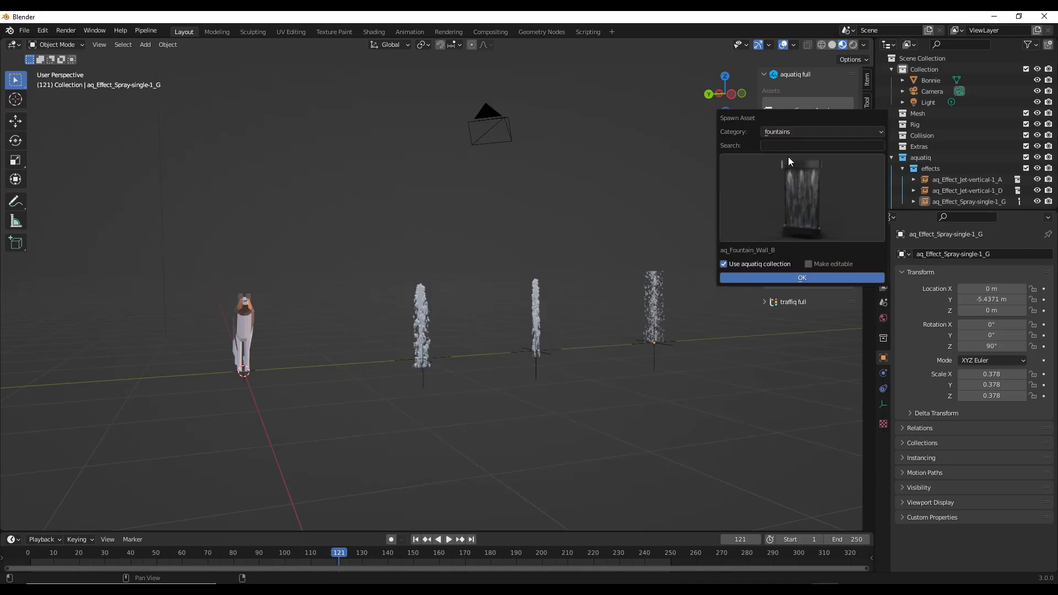
left_click(794, 207)
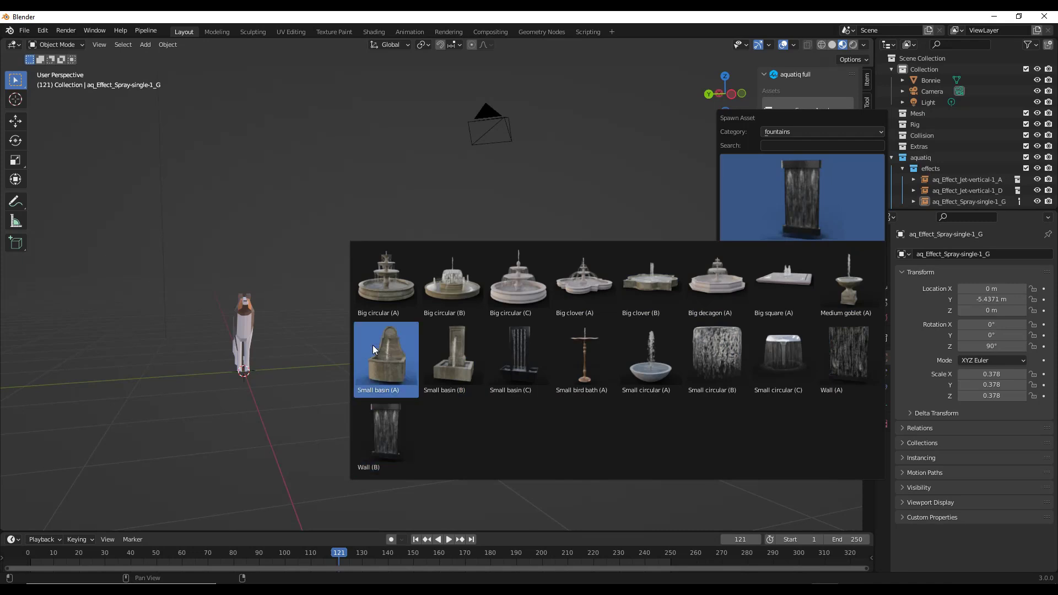
left_click(793, 130)
left_click(783, 167)
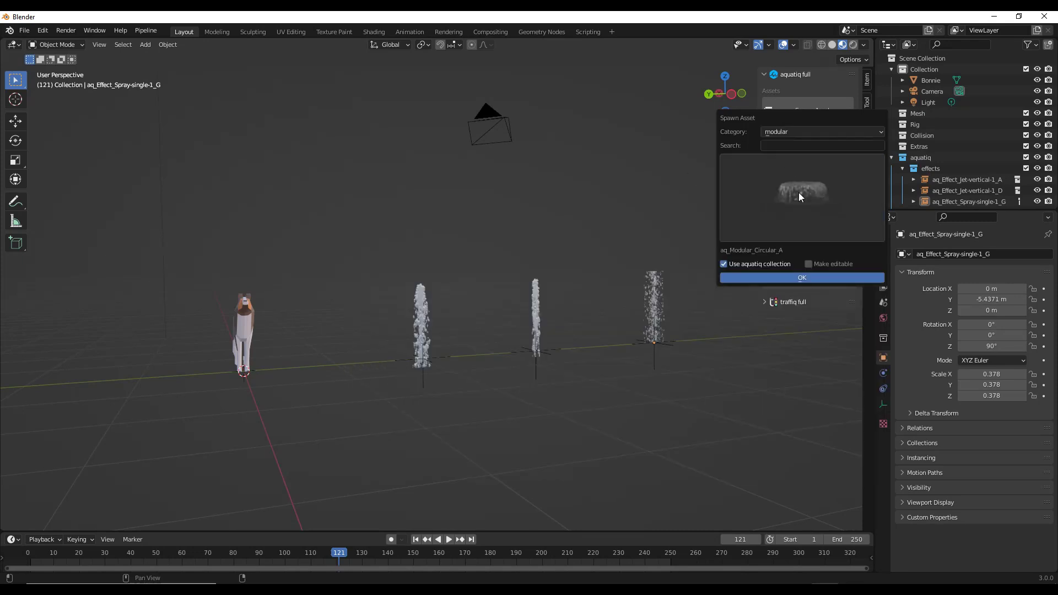
left_click(799, 196)
Return to the effects category, pick Spray single 1 (D) and spawn it.
left_click(792, 135)
left_click(785, 144)
left_click(793, 184)
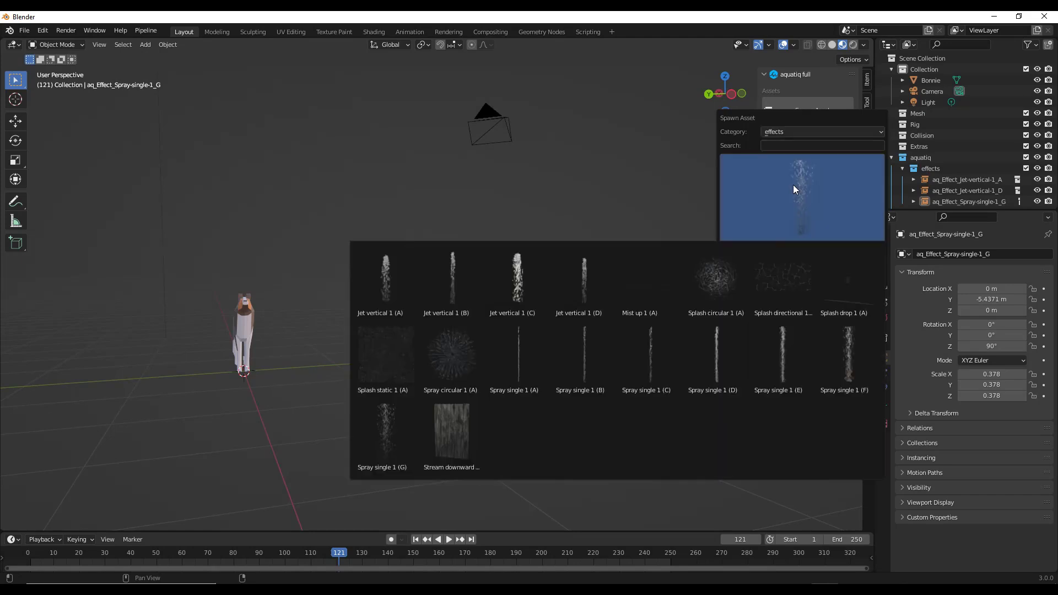
left_click(720, 357)
left_click(802, 279)
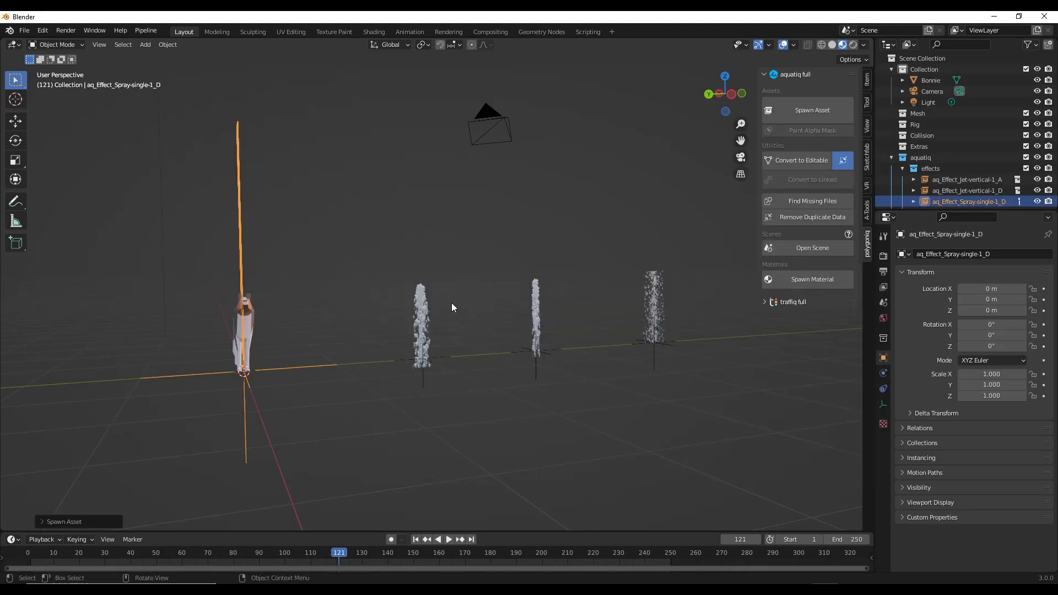
Rotate the spray 85.4° around Z and move it along the Y axis beside the jets.
key("r")
key("z")
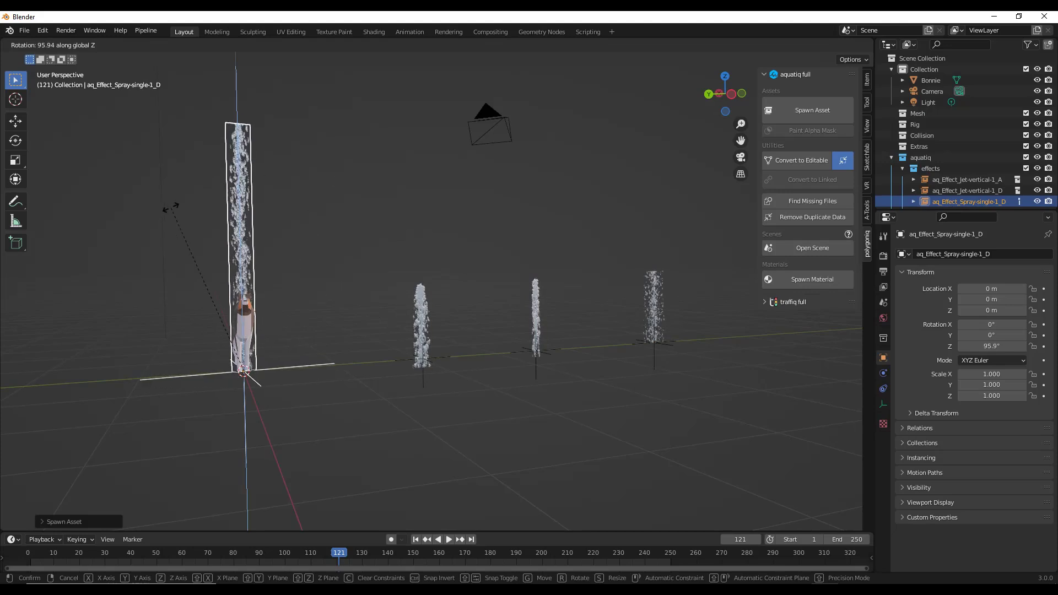
left_click(198, 210)
key("g")
key("y")
left_click(369, 259)
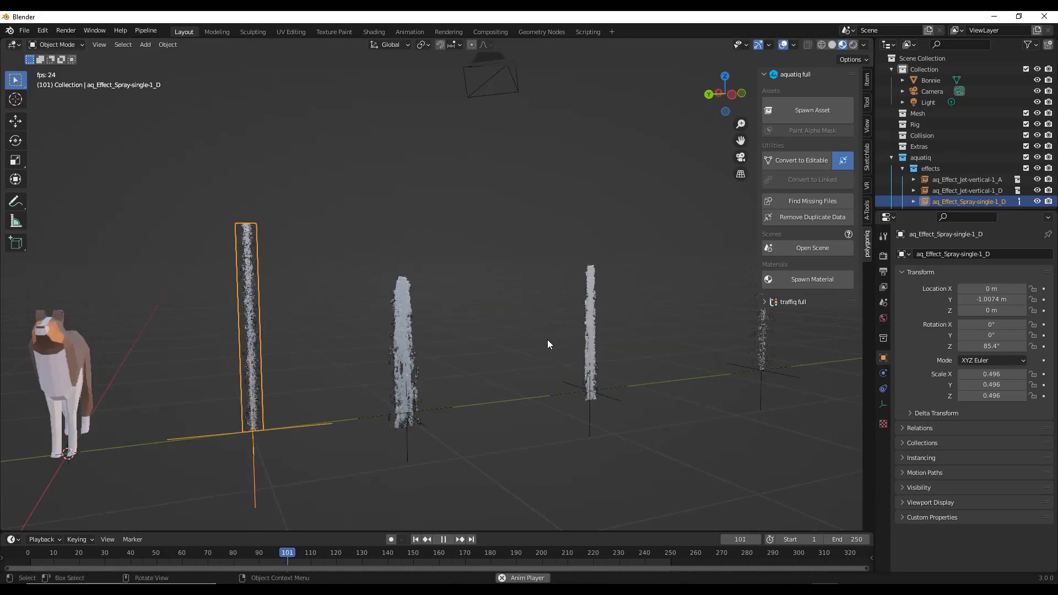
Select the central Jet vertical 1 (A), reset playback to frame 1, and orbit to view the row.
scroll(382, 336, "up", 5)
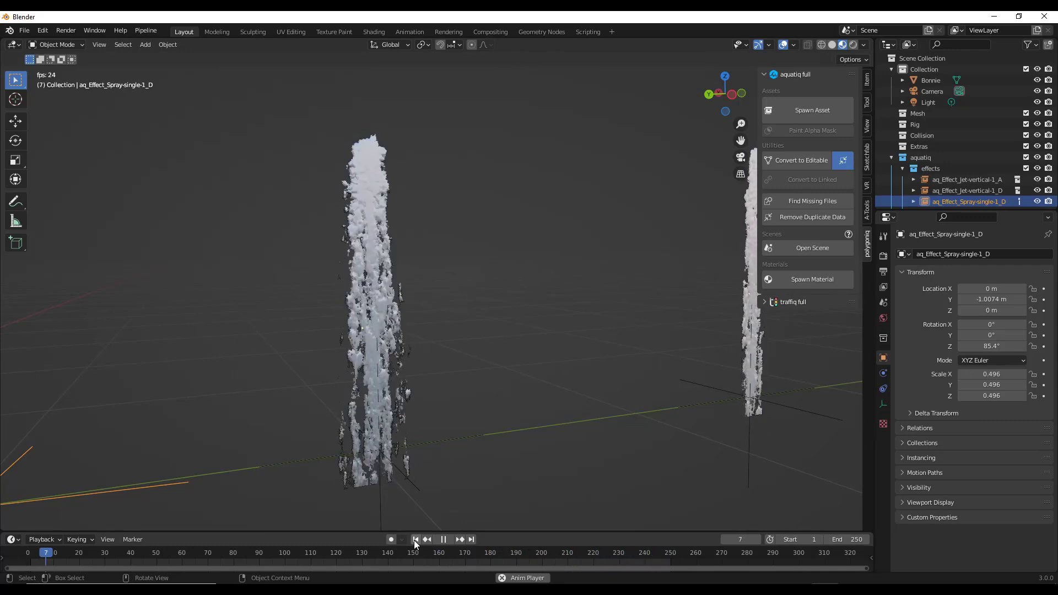
left_click(389, 361)
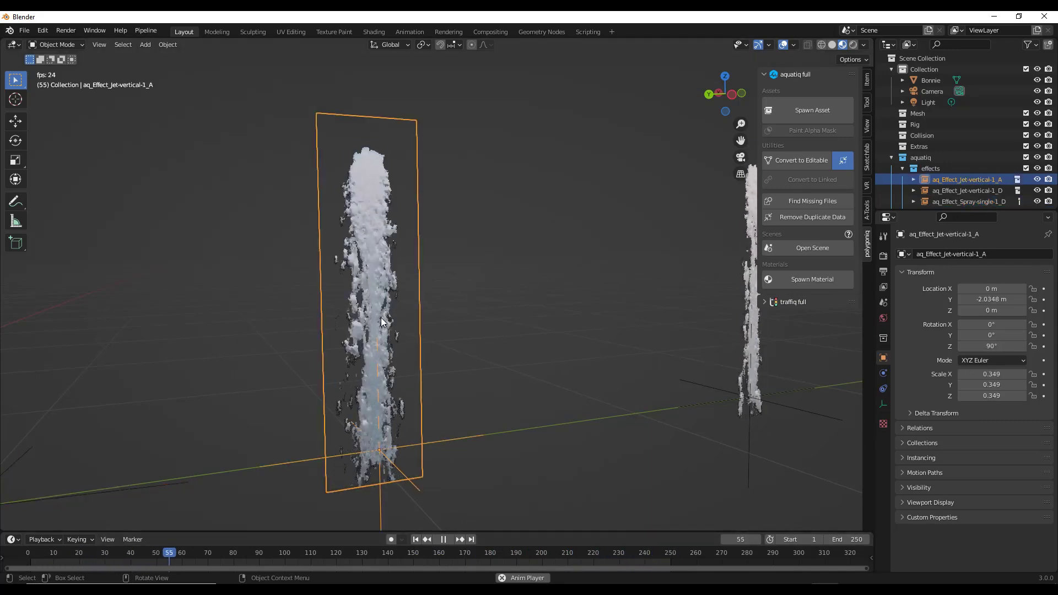
left_click(444, 539)
left_click(417, 539)
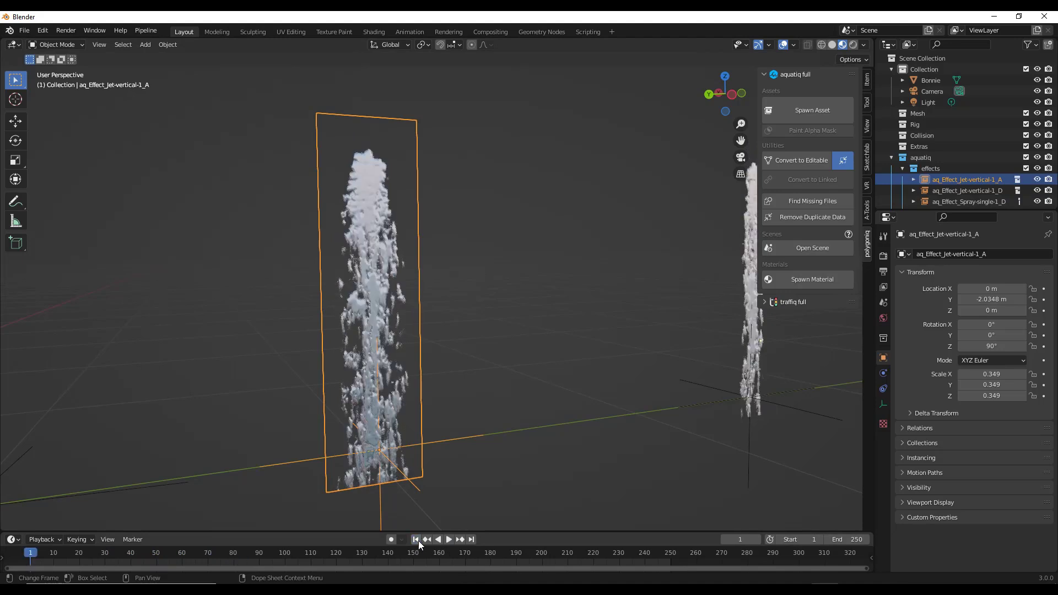
scroll(503, 285, "down", 5)
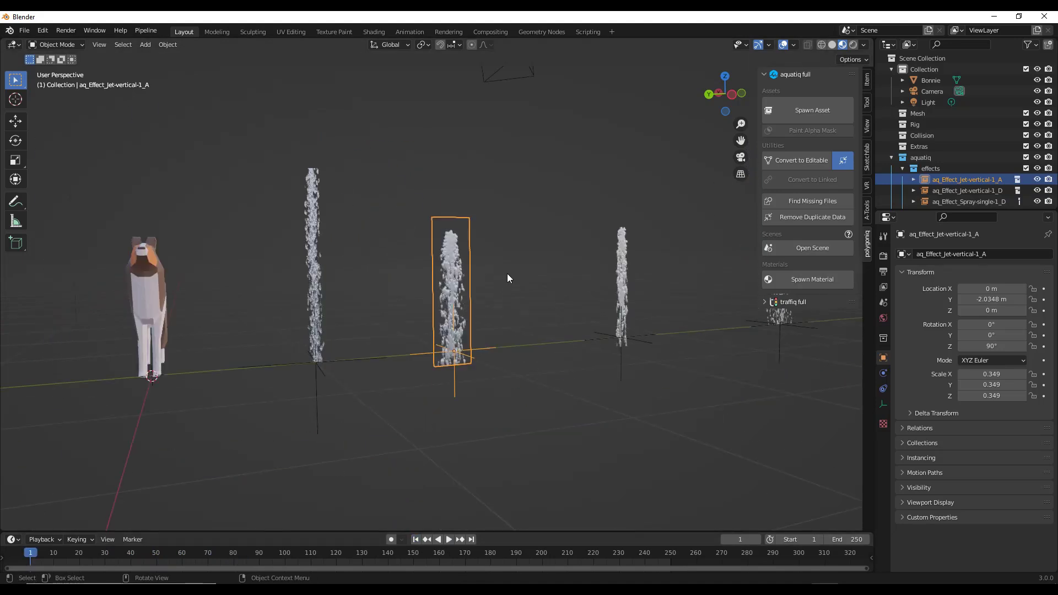
middle_click_drag(531, 275, 651, 208)
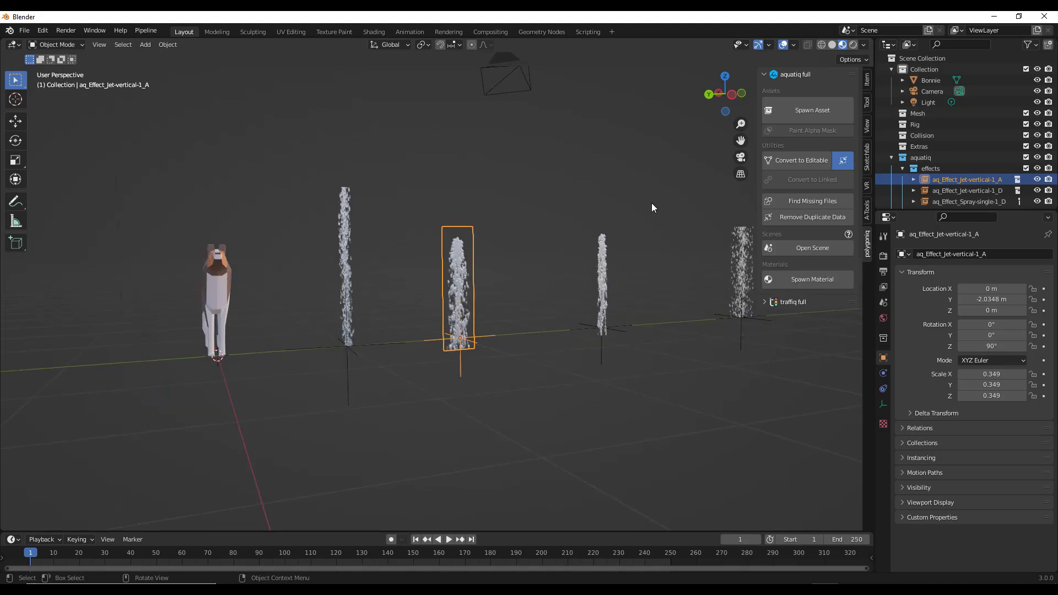
left_click(798, 110)
left_click(787, 176)
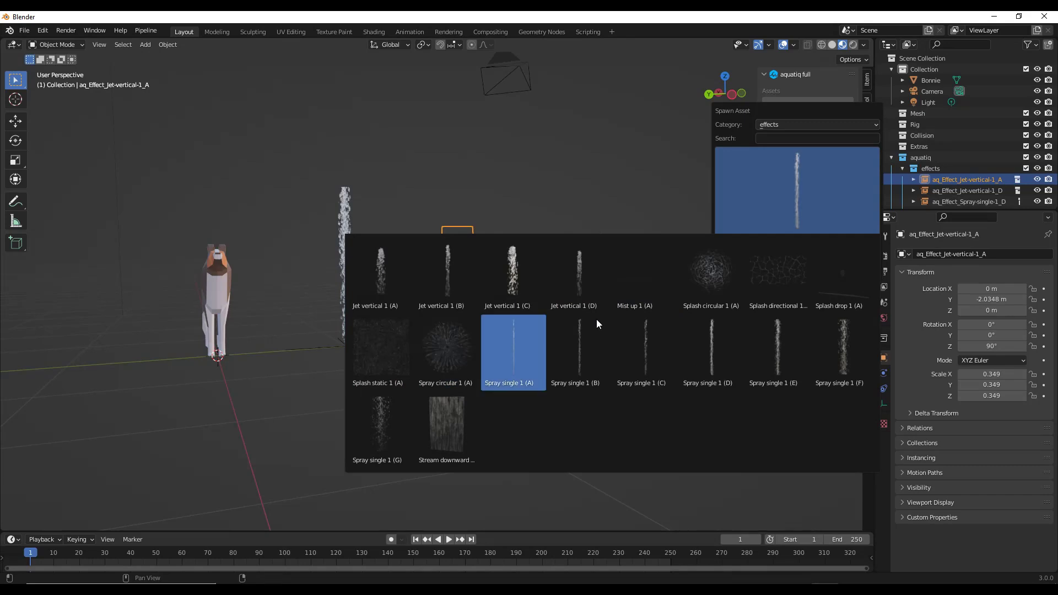
Choose the modular Circular (A) fountain, set the spawn point away from the jets, and spawn it.
left_click(791, 125)
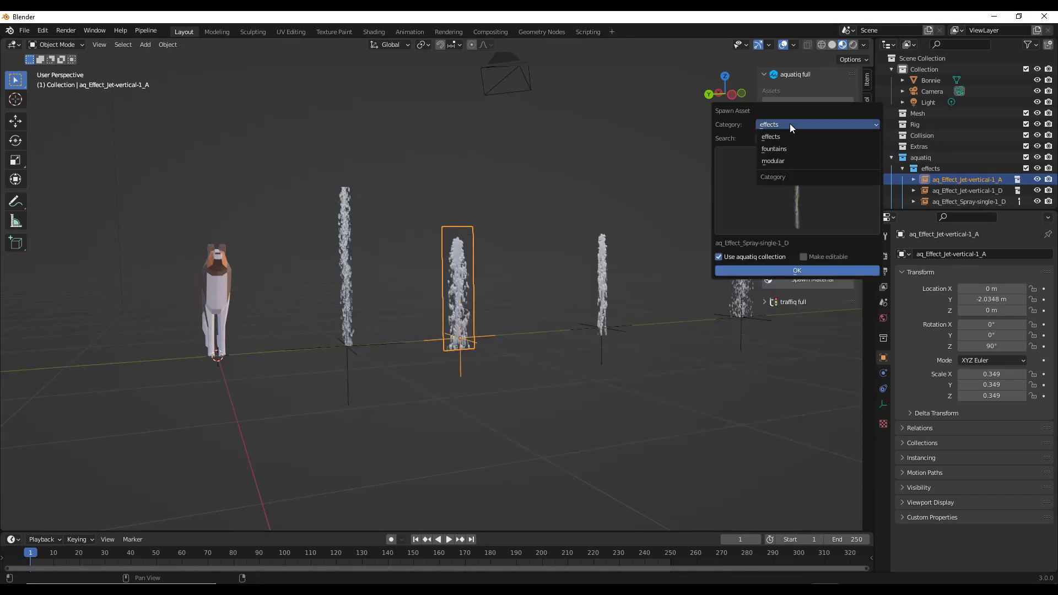
left_click(786, 161)
left_click(790, 195)
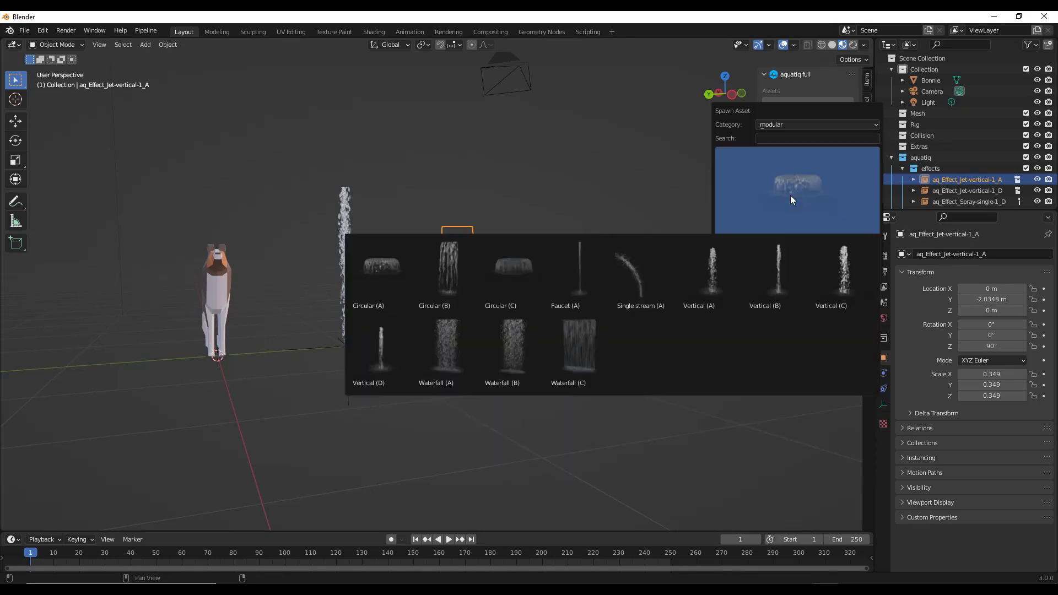
left_click(401, 288)
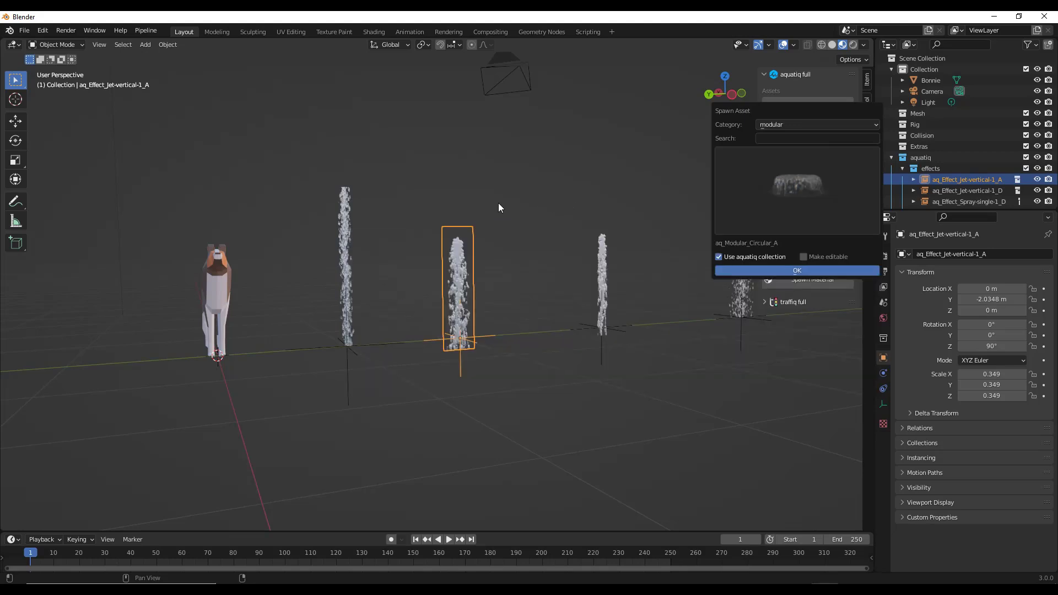
scroll(498, 203, "down", 8)
middle_click_drag(475, 250, 564, 190)
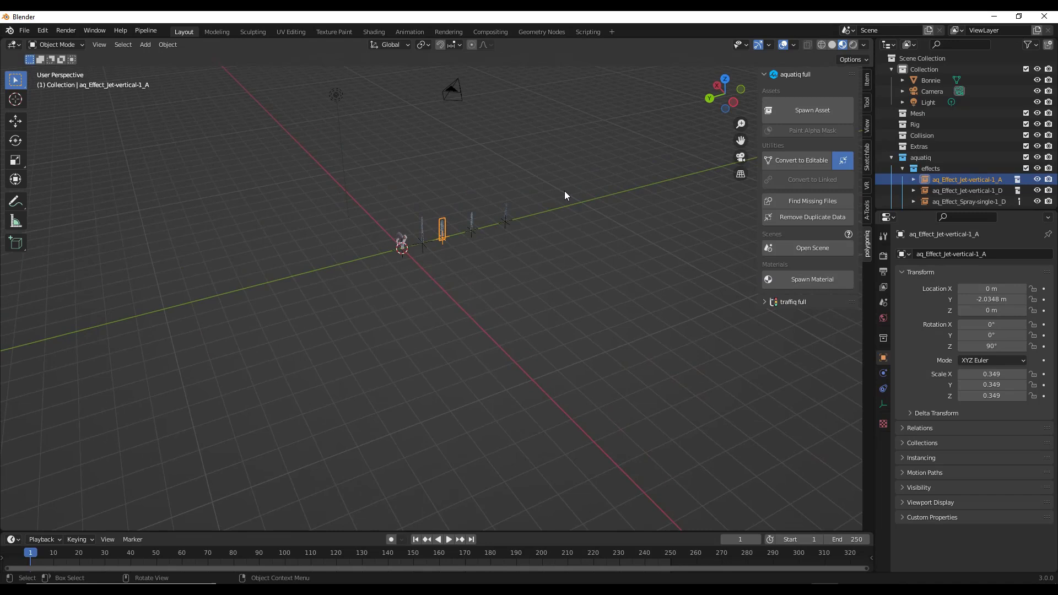
right_click_drag(566, 207, 573, 203, "shift")
left_click(809, 113)
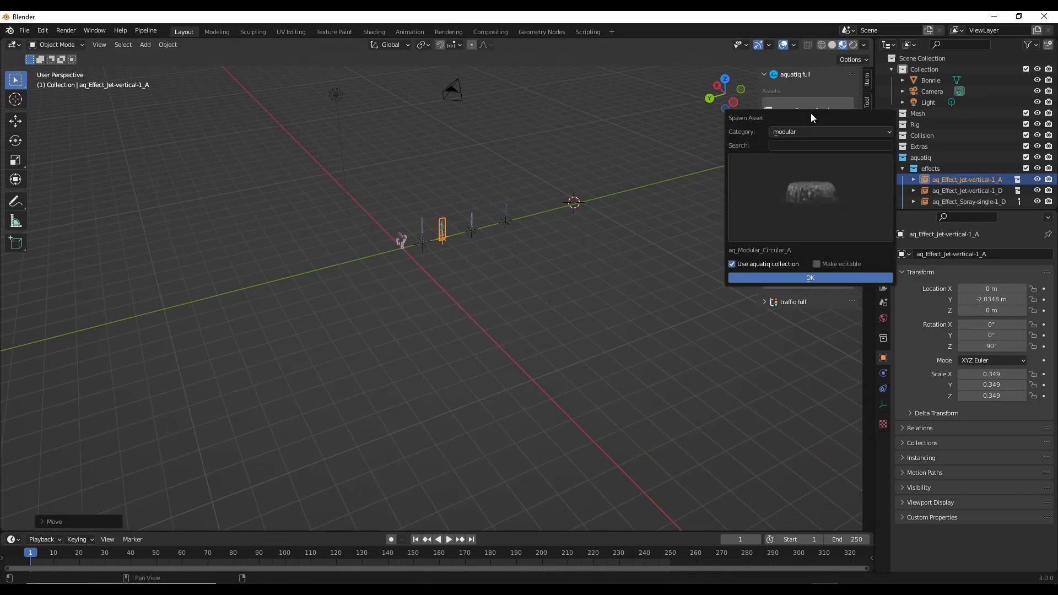
left_click(803, 279)
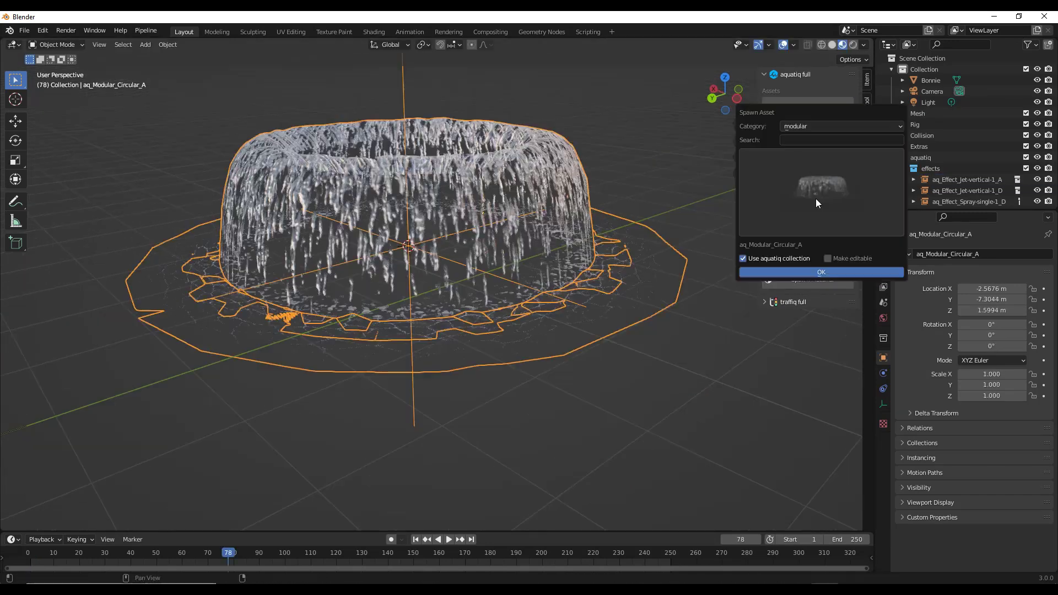
Play the circular fountain's animation, browse the effects gallery, and view it from higher up.
left_click(816, 203)
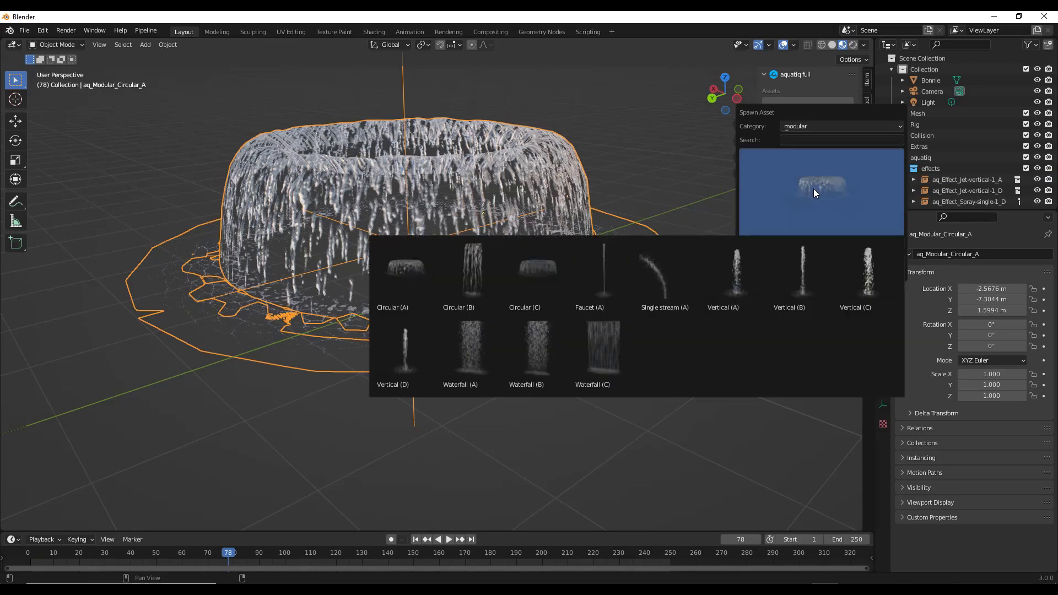
left_click(536, 279)
left_click(448, 540)
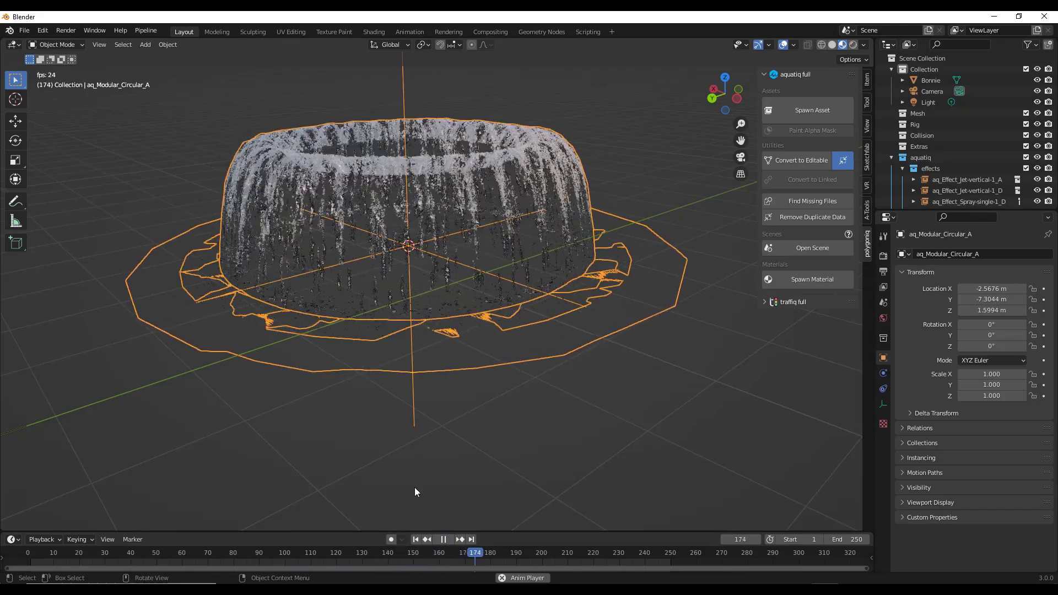
left_click(444, 540)
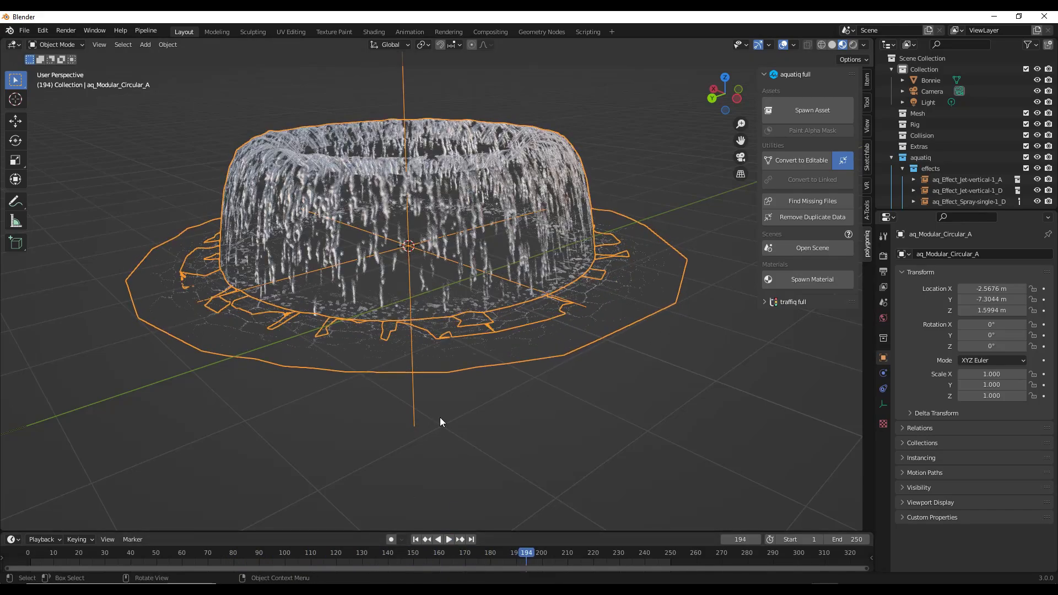
left_click(787, 117)
left_click(789, 130)
left_click(781, 142)
left_click(785, 181)
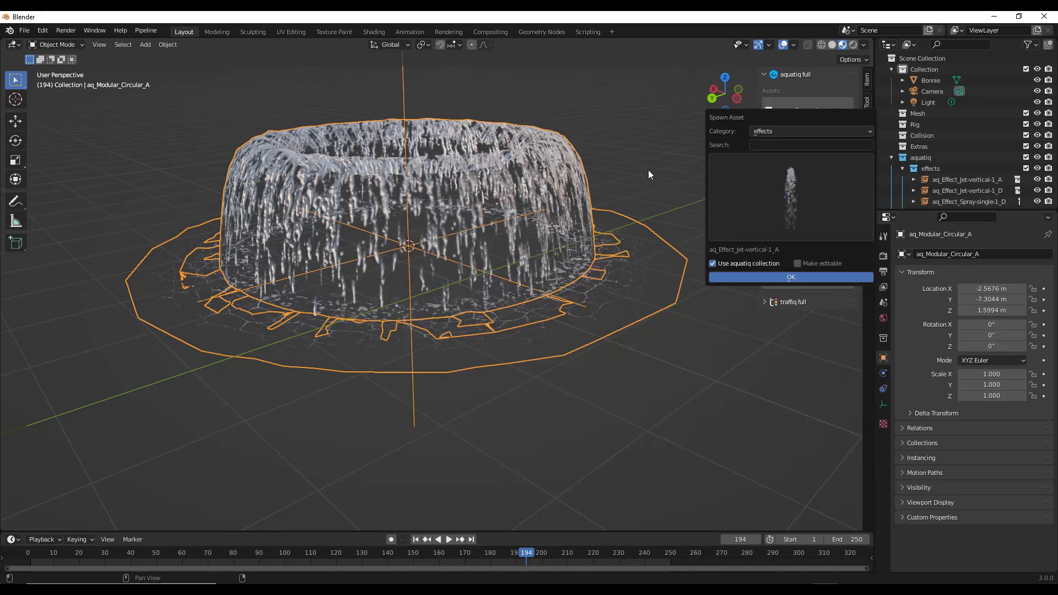
middle_click_drag(644, 193, 485, 323)
left_click(453, 539)
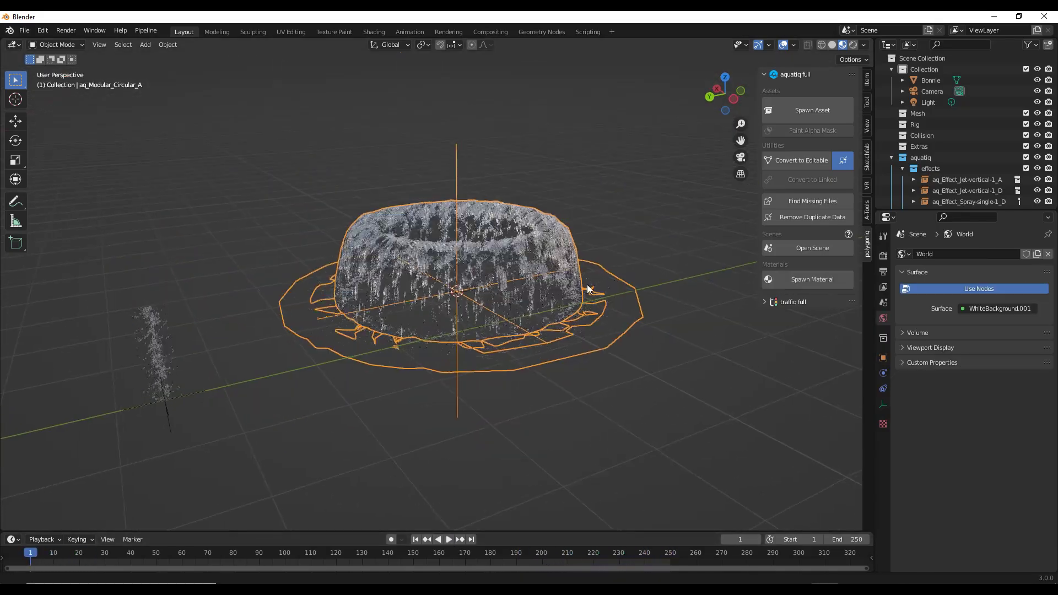
Spawn the modular Waterfall C asset from the Spawn Asset gallery.
middle_click_drag(588, 288, 544, 299, "shift")
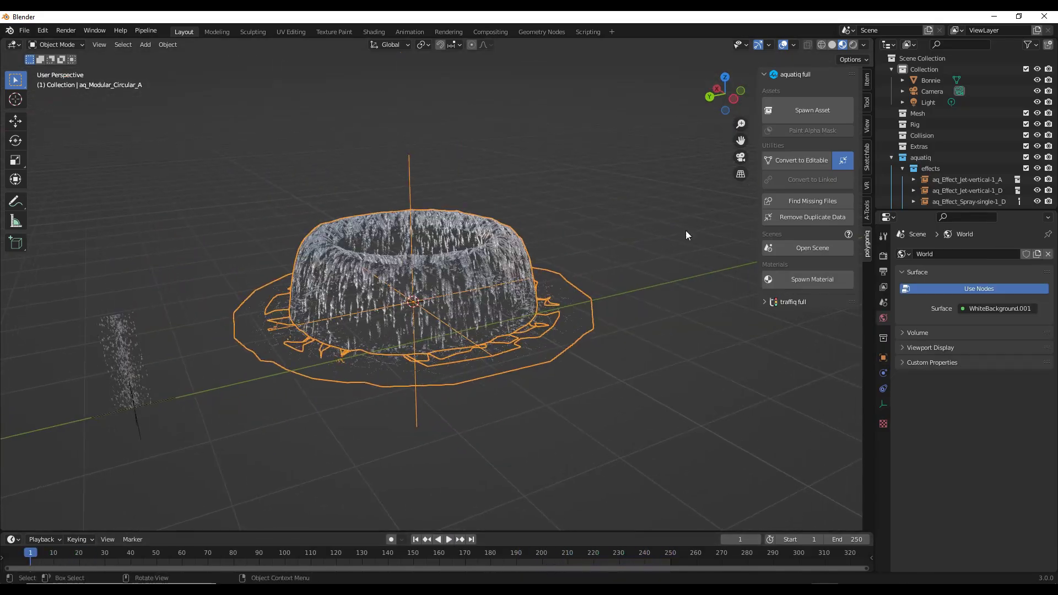
left_click(834, 110)
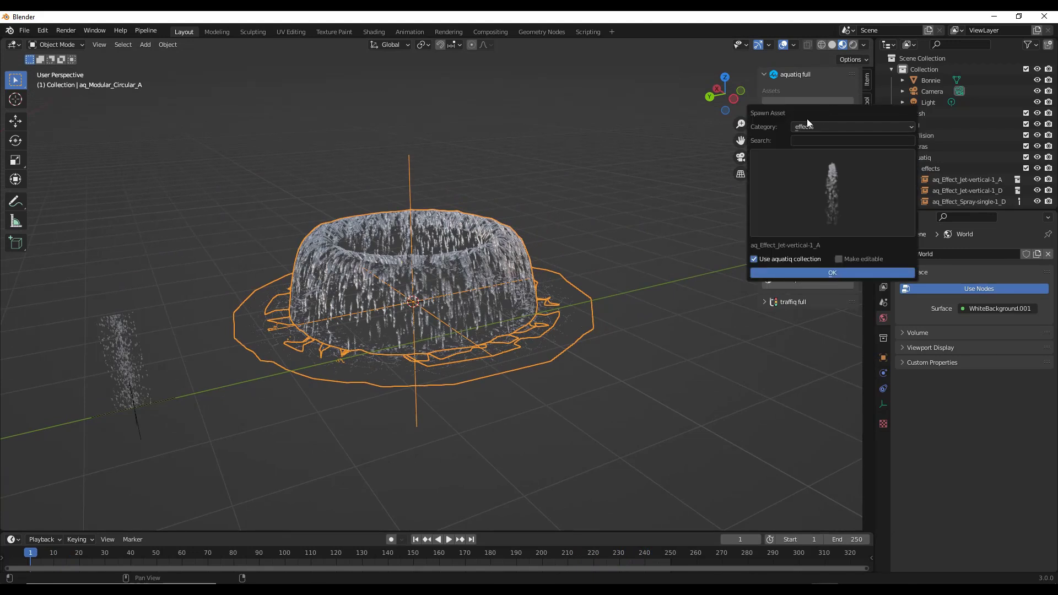
left_click(818, 127)
left_click(814, 162)
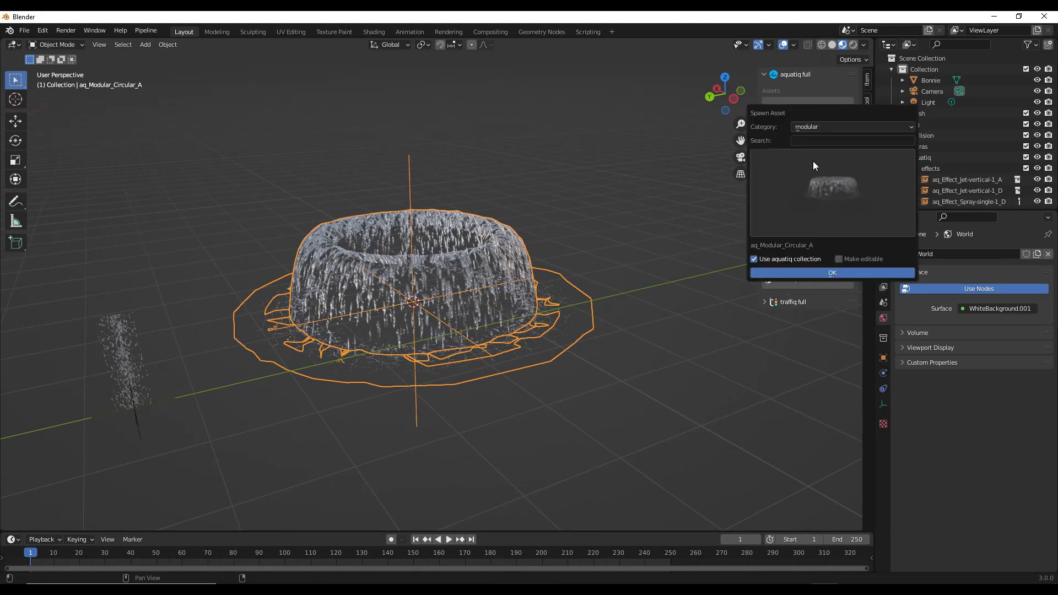
left_click(817, 200)
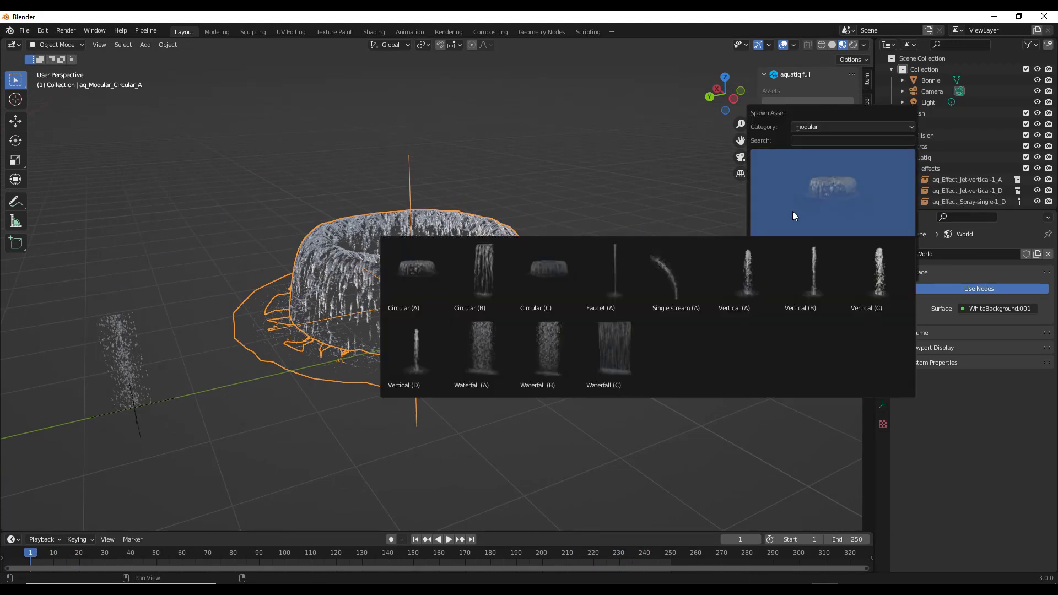
left_click(609, 352)
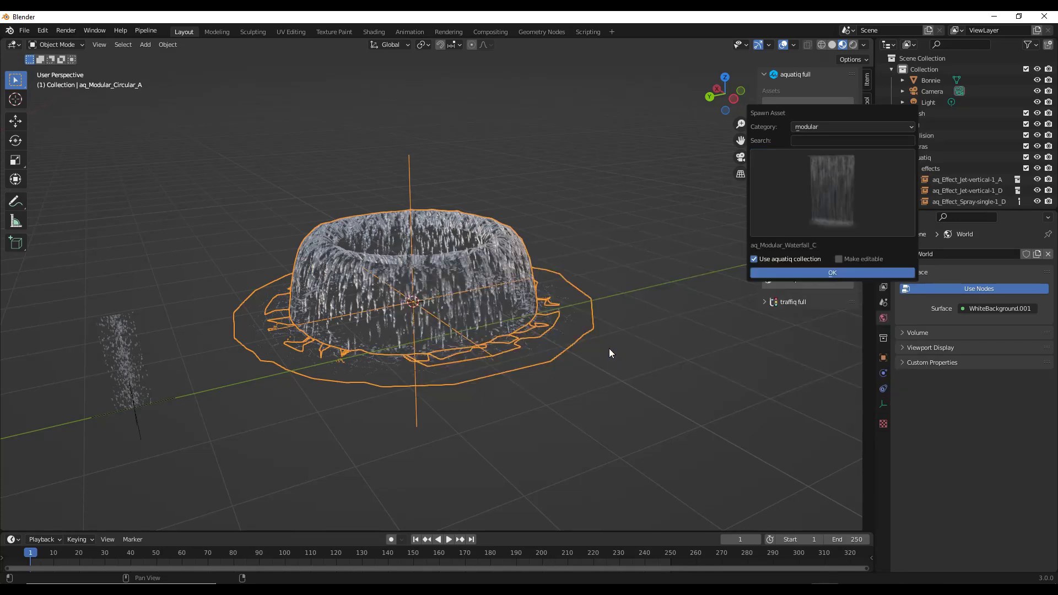
left_click(811, 273)
Place the waterfall right of the ring fountain, rotate it around Z, and frame it from the front.
left_click(646, 292)
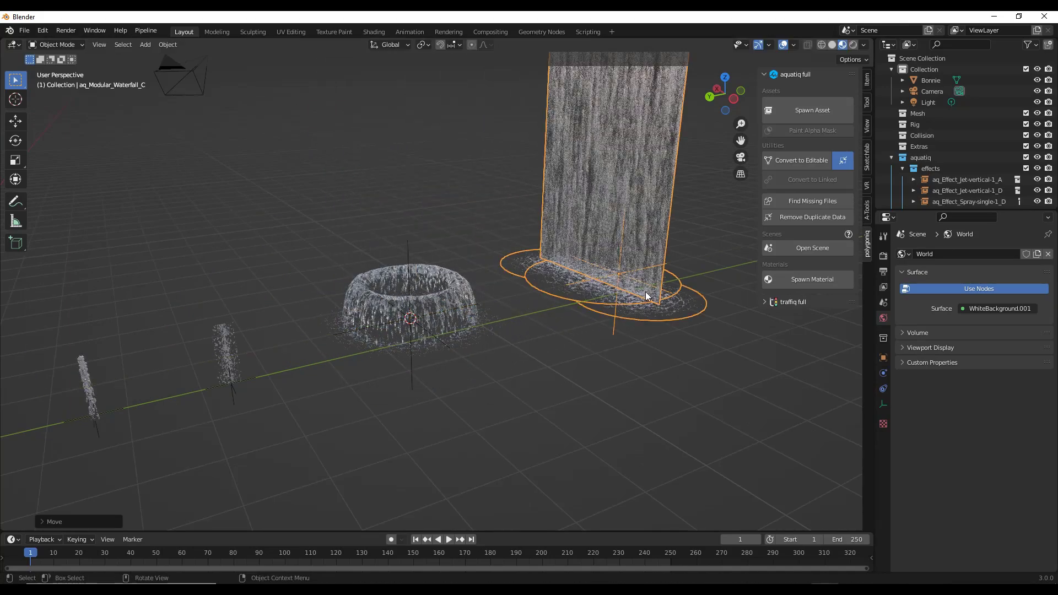
key("r")
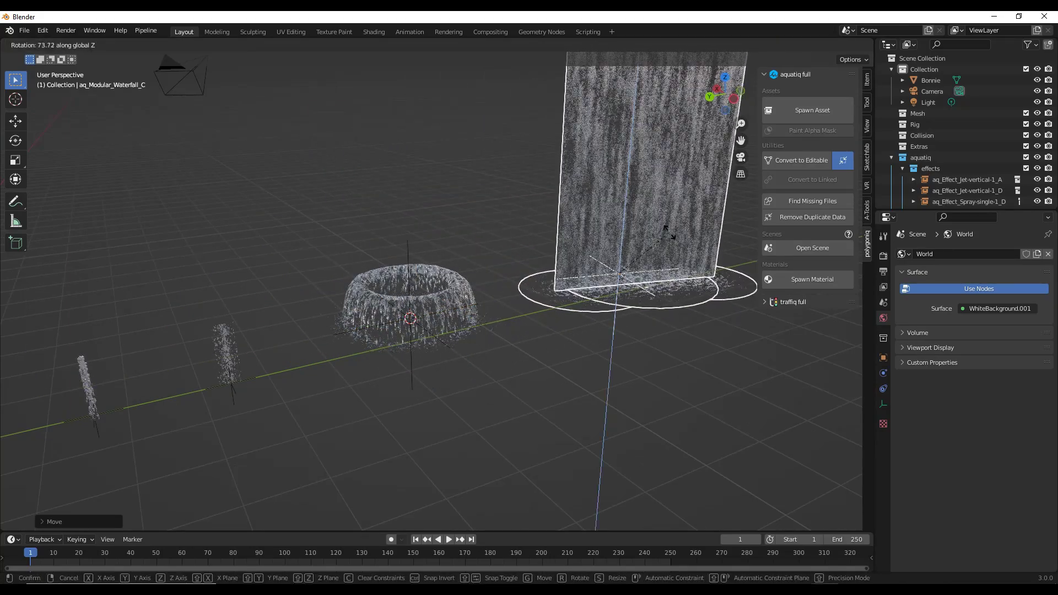
left_click(584, 235)
key("KP_Decimal")
middle_click_drag(642, 173, 561, 303)
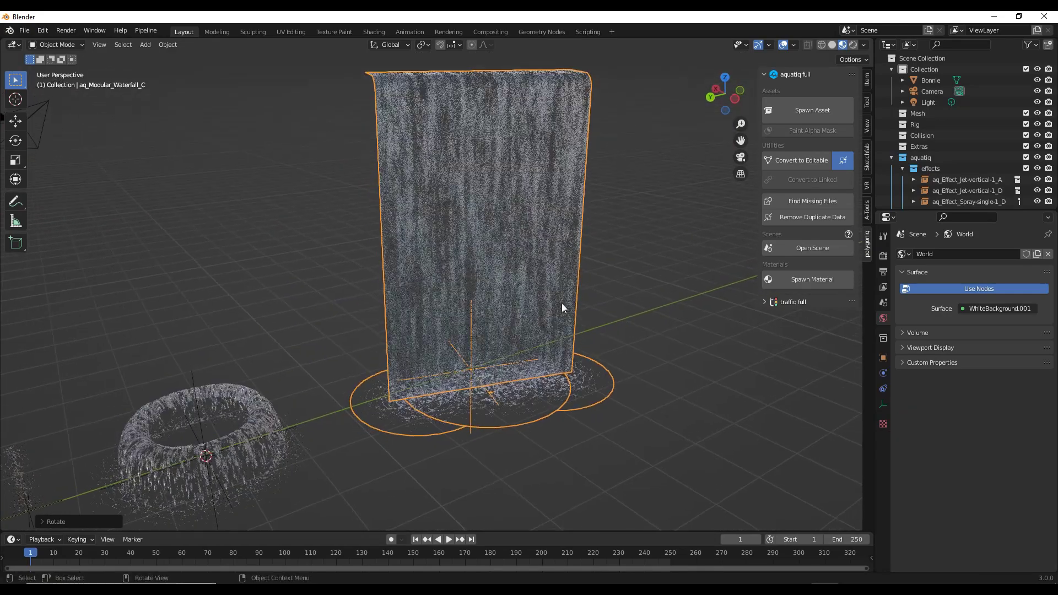
Play the animation while orbiting and zooming around the waterfall to watch its flowing water.
left_click(449, 540)
middle_click_drag(484, 319, 473, 127)
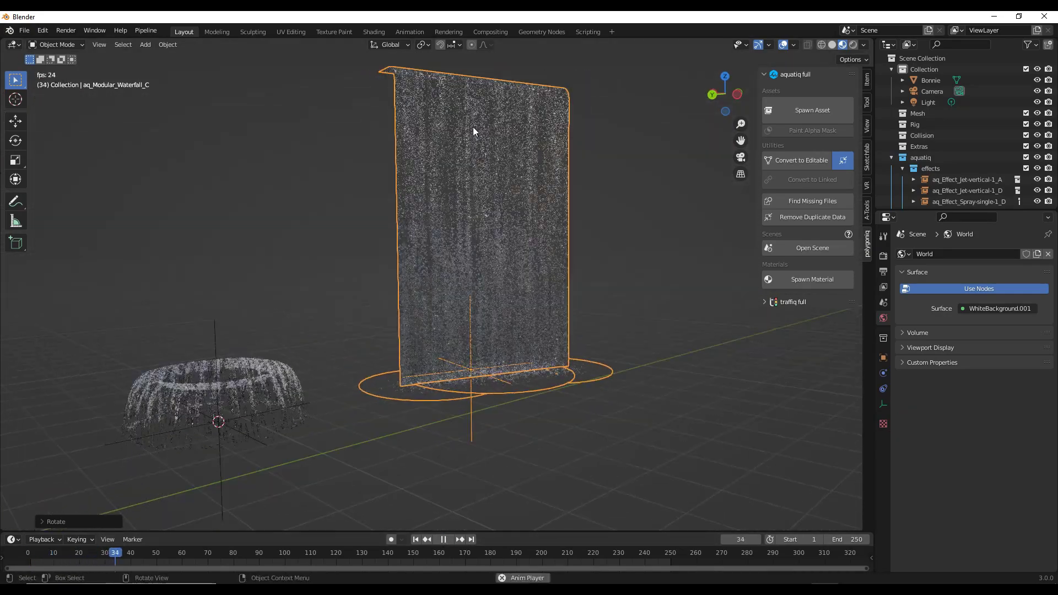
scroll(467, 135, "up", 4)
middle_click_drag(463, 315, 503, 438)
scroll(510, 500, "up", 4)
scroll(510, 501, "up", 2)
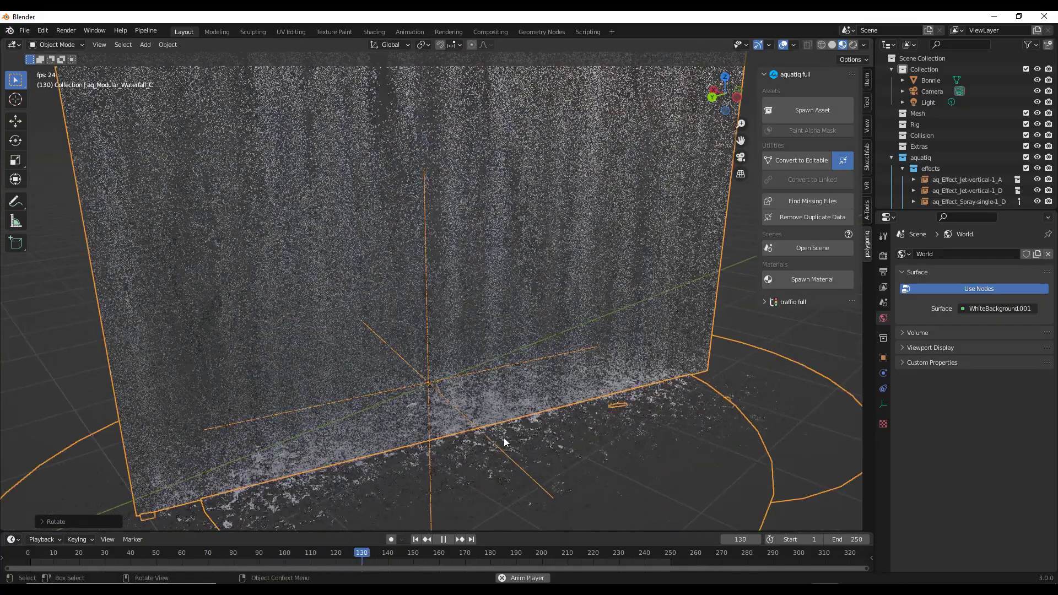
scroll(565, 418, "down", 6)
middle_click_drag(565, 418, 577, 363)
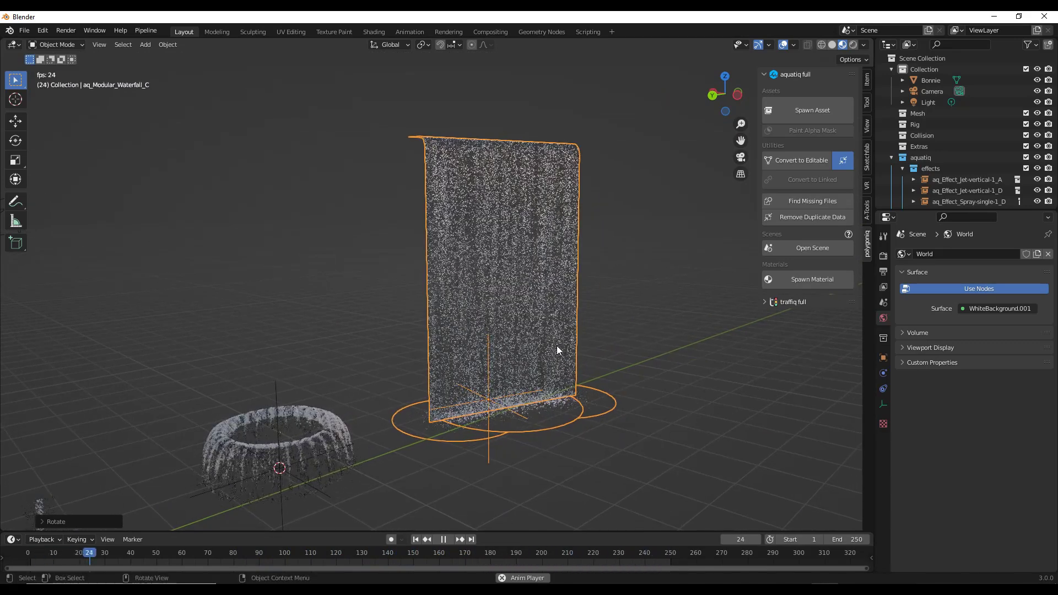
Convert the waterfall to editable, select the aq_Effect_Downward_A stream plane, and start Paint Alpha Mask.
left_click(794, 163)
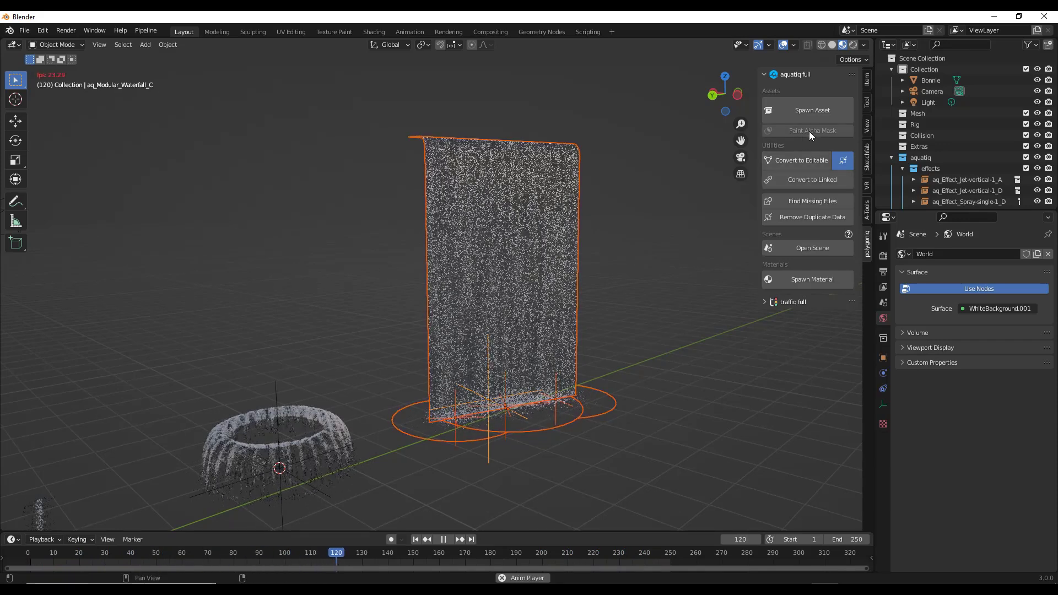
left_click(525, 286)
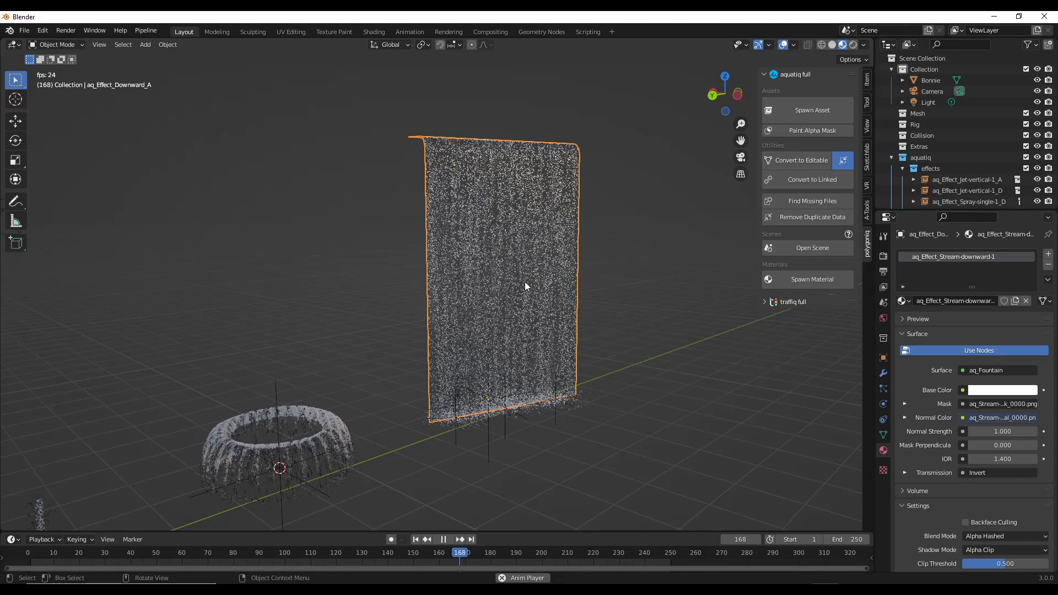
scroll(571, 408, "up", 3)
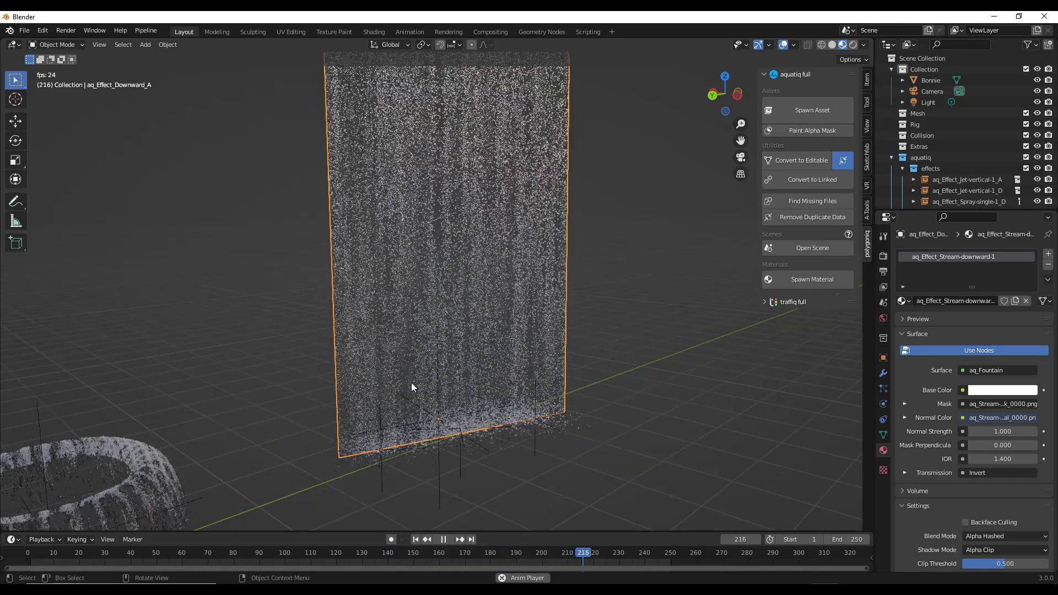
scroll(403, 266, "down", 3)
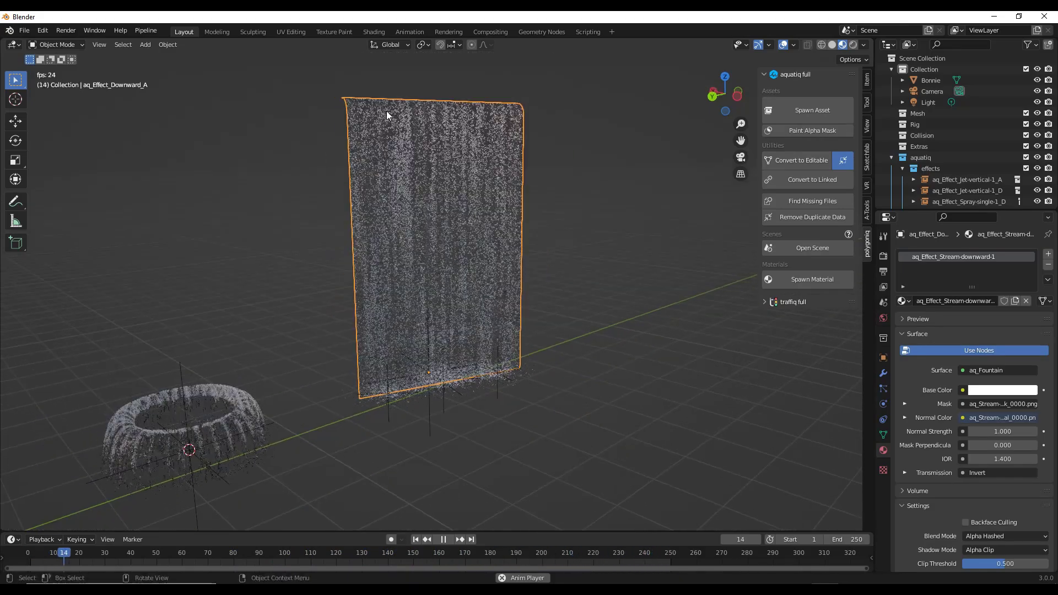
left_click(809, 131)
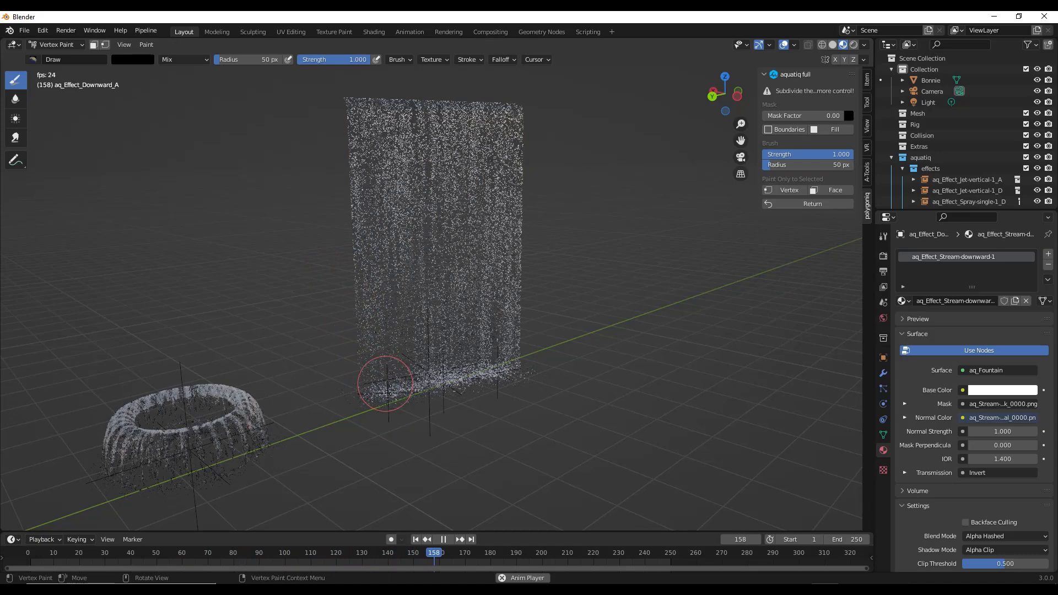
Leave mask painting and subdivide the whole stream plane with 10 cuts in Edit Mode.
left_click(805, 203)
key("Tab")
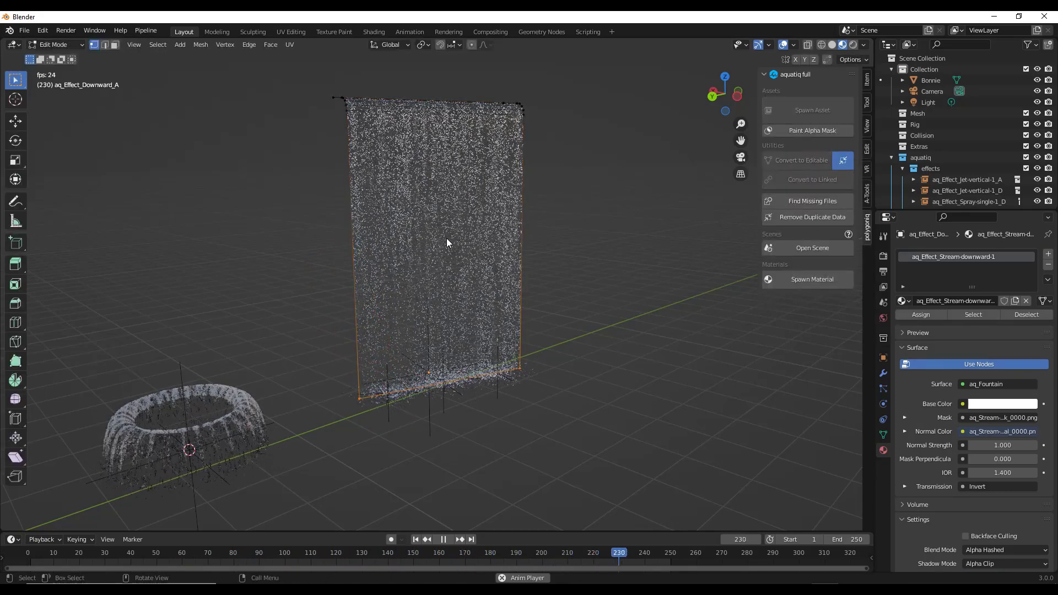
key("a")
right_click(441, 170)
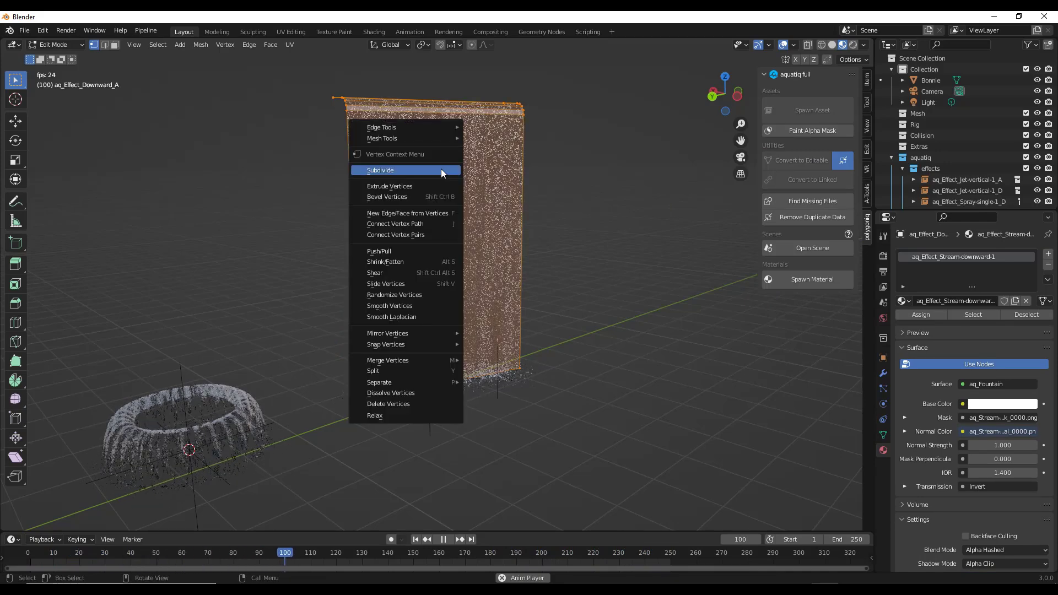
left_click(442, 171)
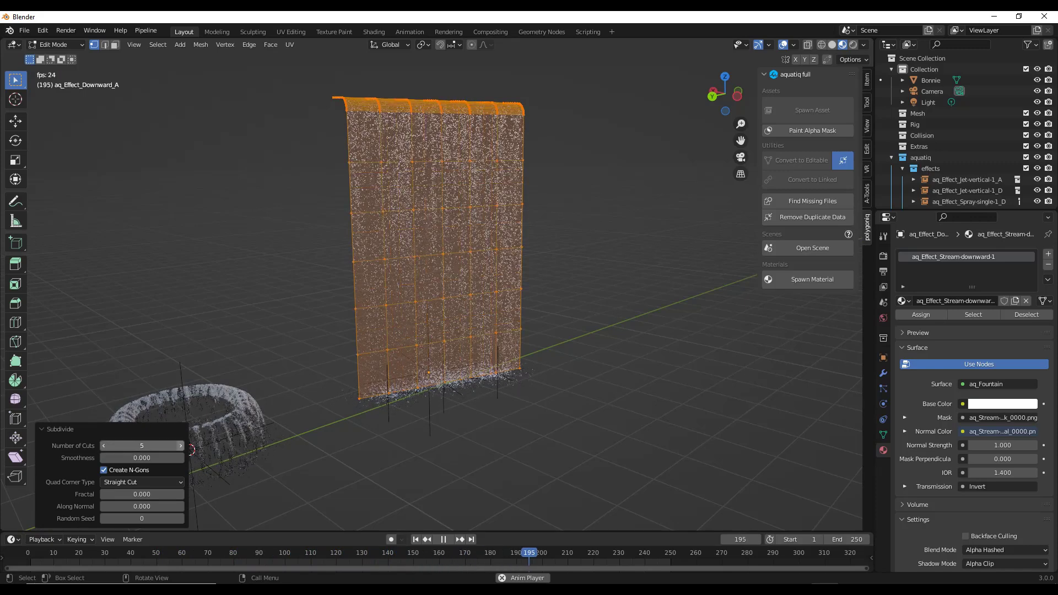
type("10")
key("Return")
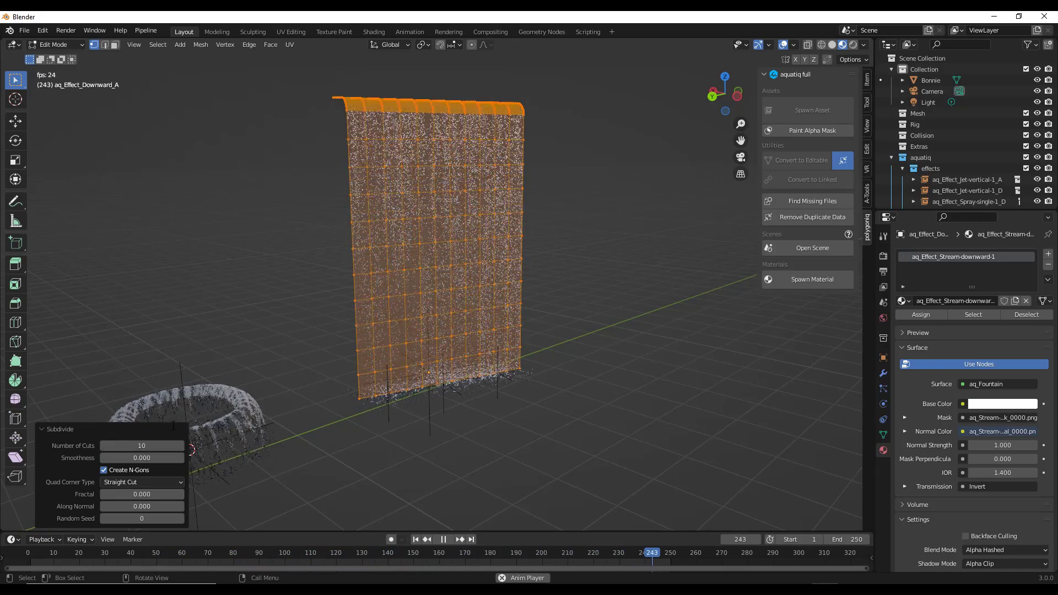
left_click(571, 306)
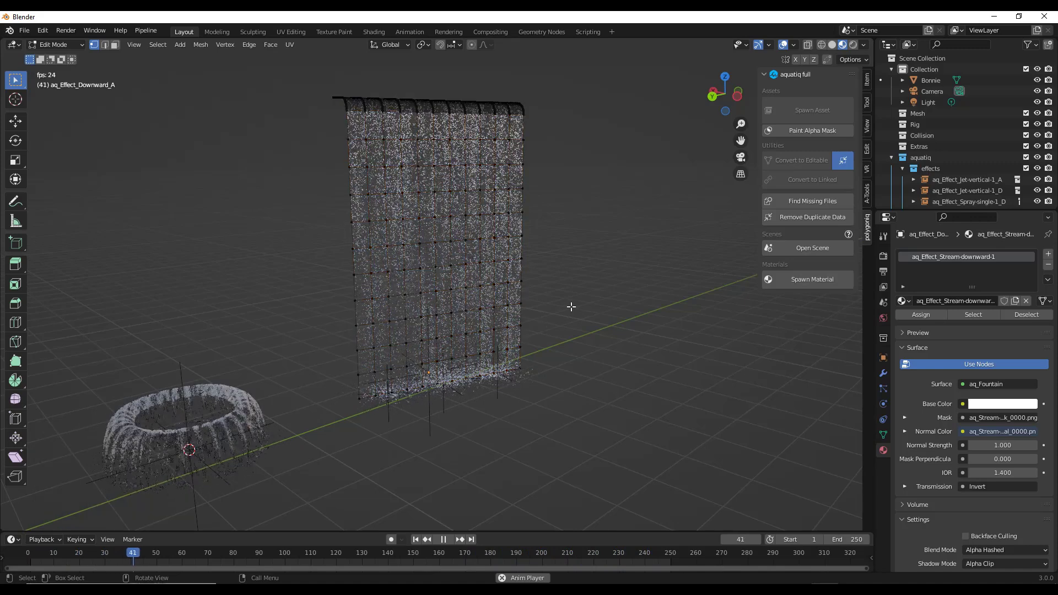
key("Tab")
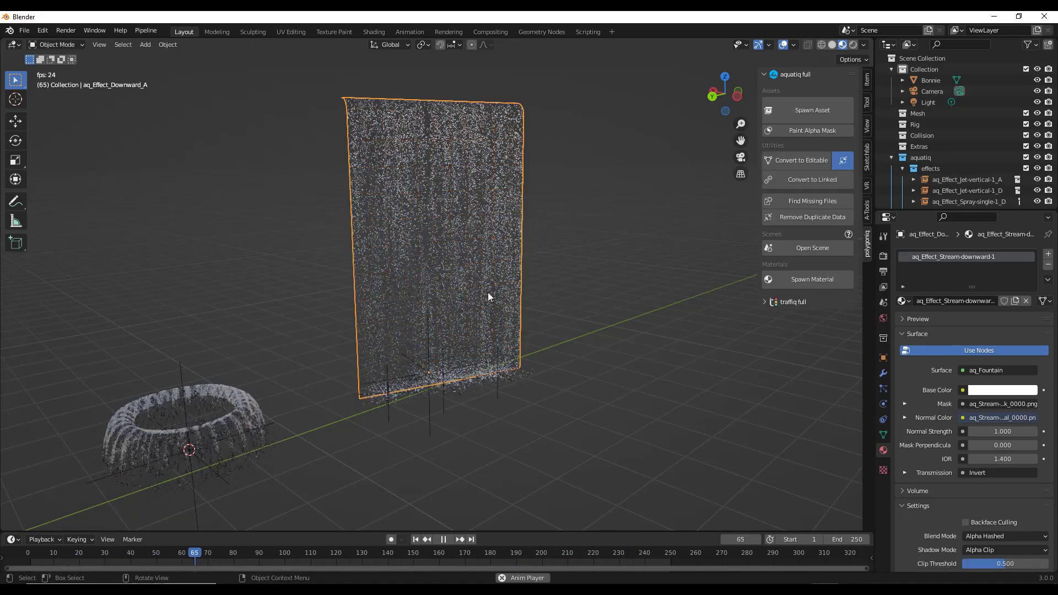
Paint black alpha-mask patches over the aq_Effect_Downward_A stream, then return to Object Mode.
left_click(814, 131)
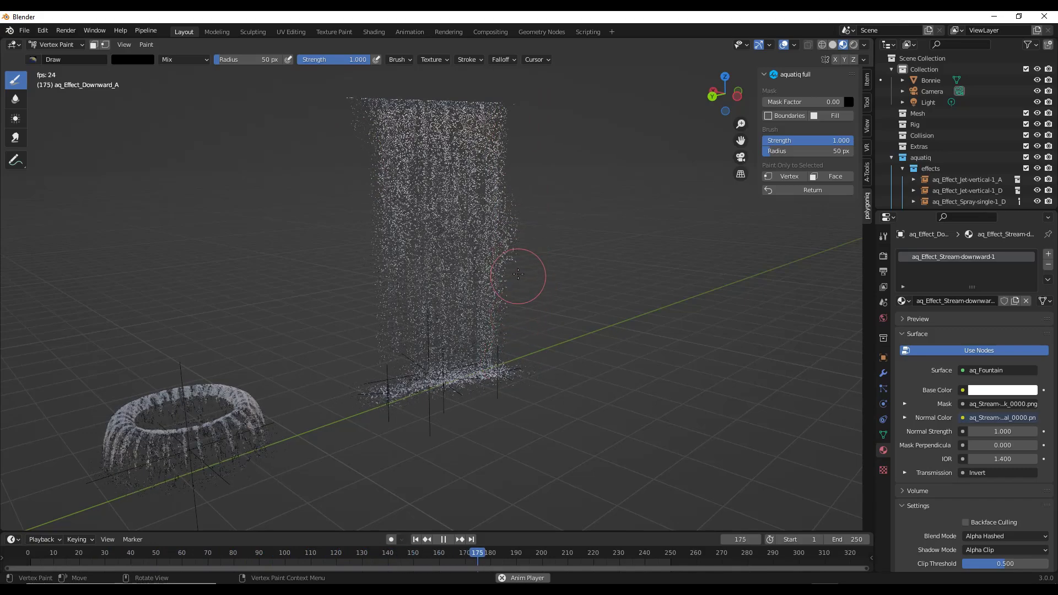
middle_click_drag(523, 218, 485, 301)
scroll(471, 208, "up", 3)
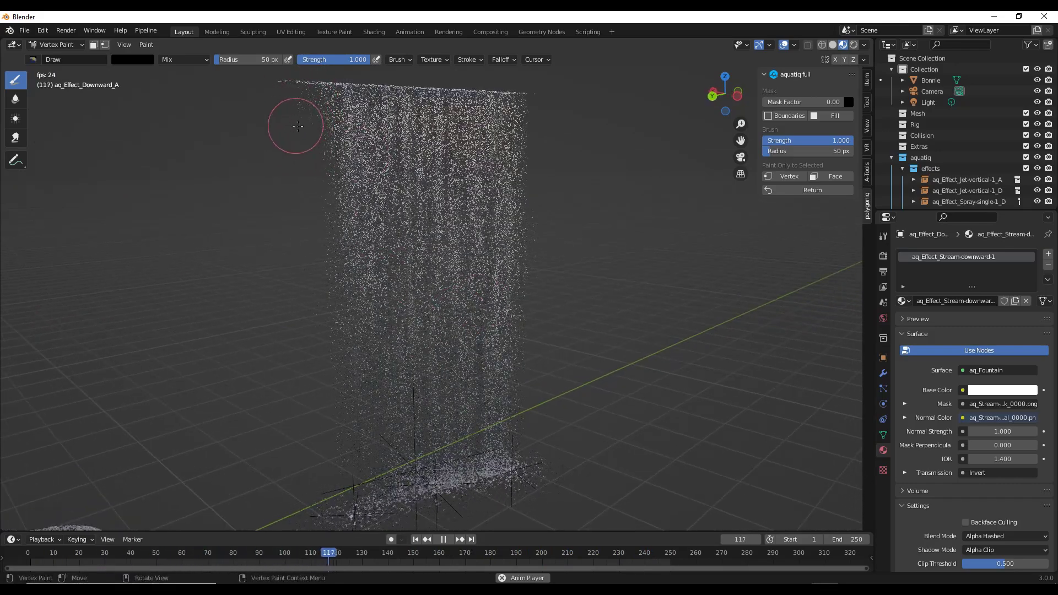
scroll(352, 209, "down", 3)
scroll(388, 229, "up", 1)
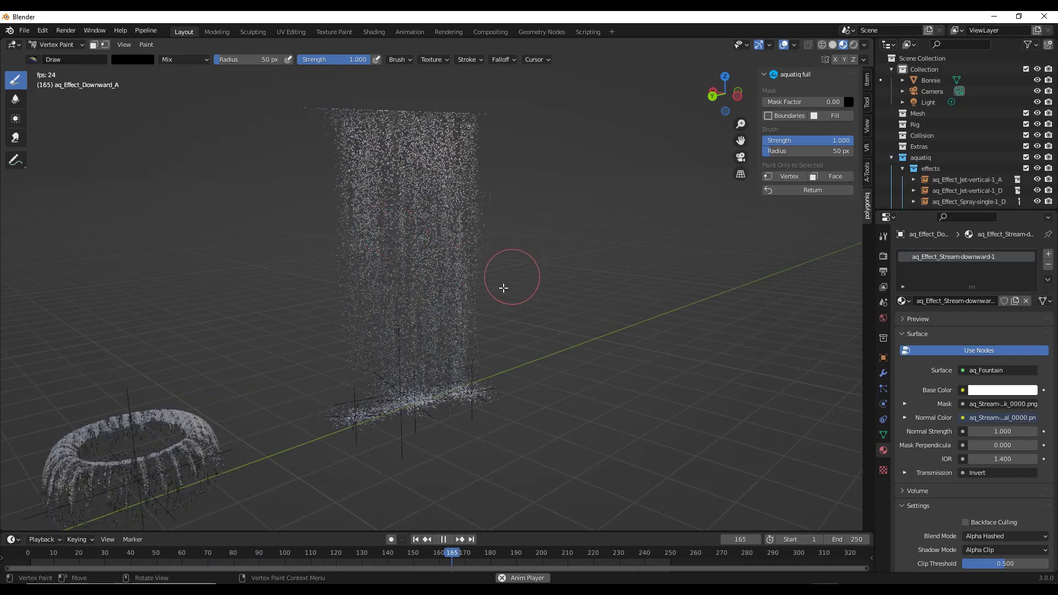
key("Tab")
key("Tab")
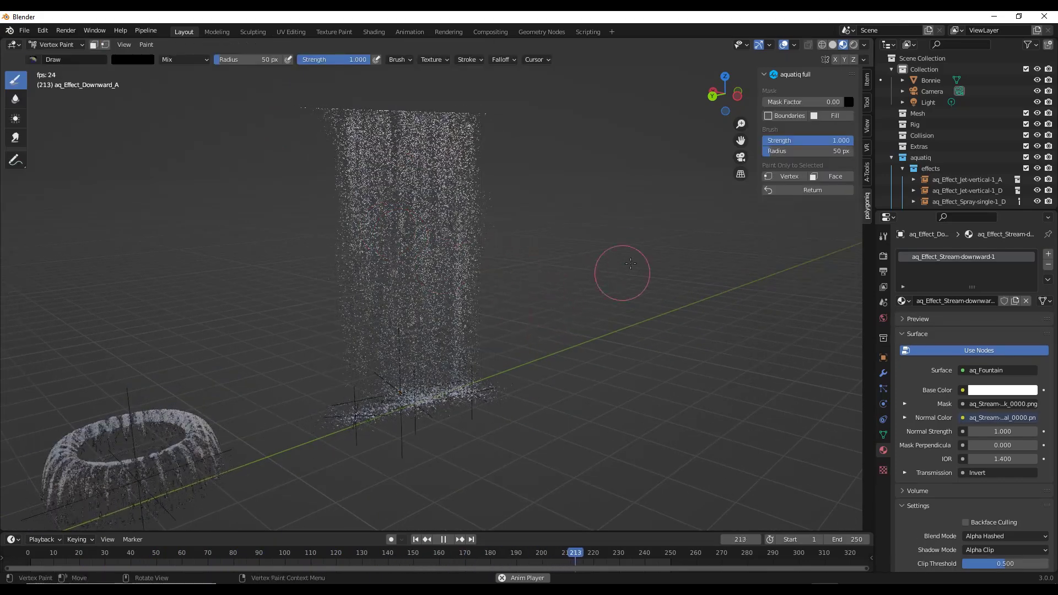
scroll(619, 271, "down", 2)
left_click(803, 189)
Move the selected spray effect to a new position.
scroll(467, 299, "down", 4)
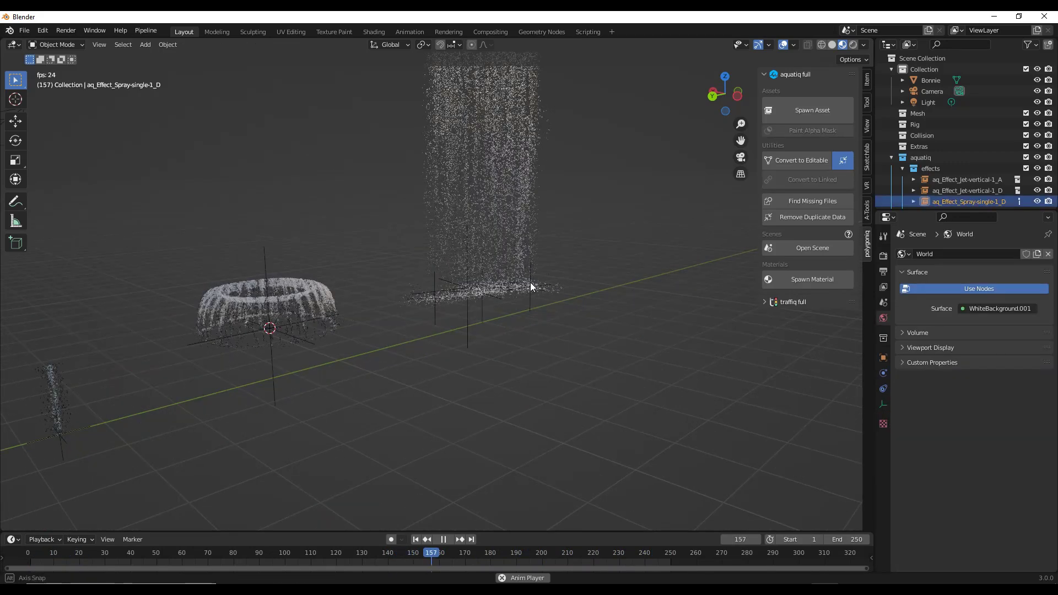
middle_click_drag(540, 277, 505, 307)
key("g")
left_click(584, 299)
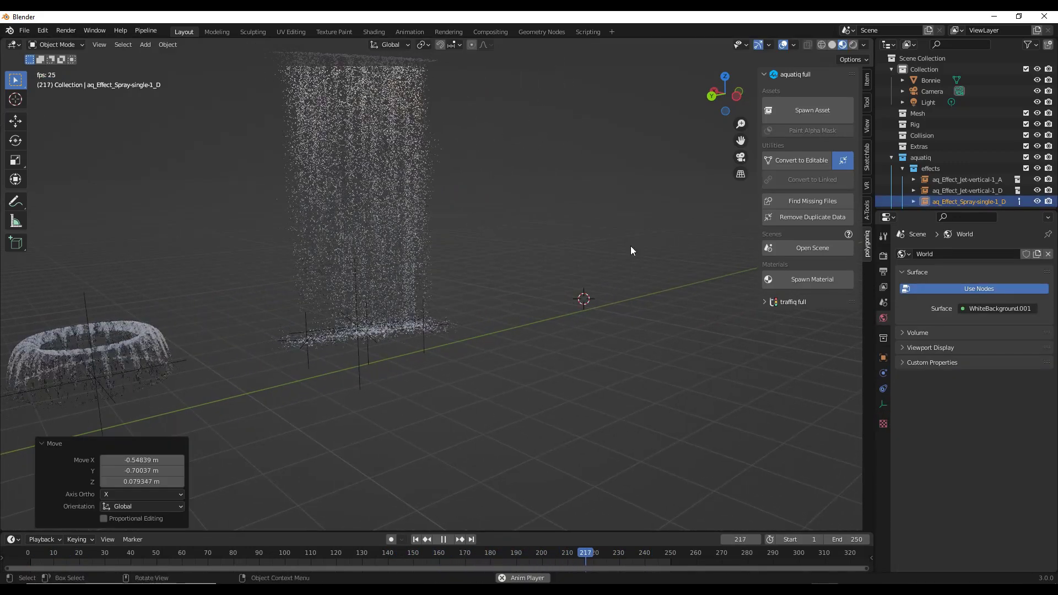
Rewind to frame 1 and spawn the aq_Effect_Stream-downward-1_A effect at the 3D cursor.
left_click(444, 540)
left_click(417, 538)
left_click(806, 105)
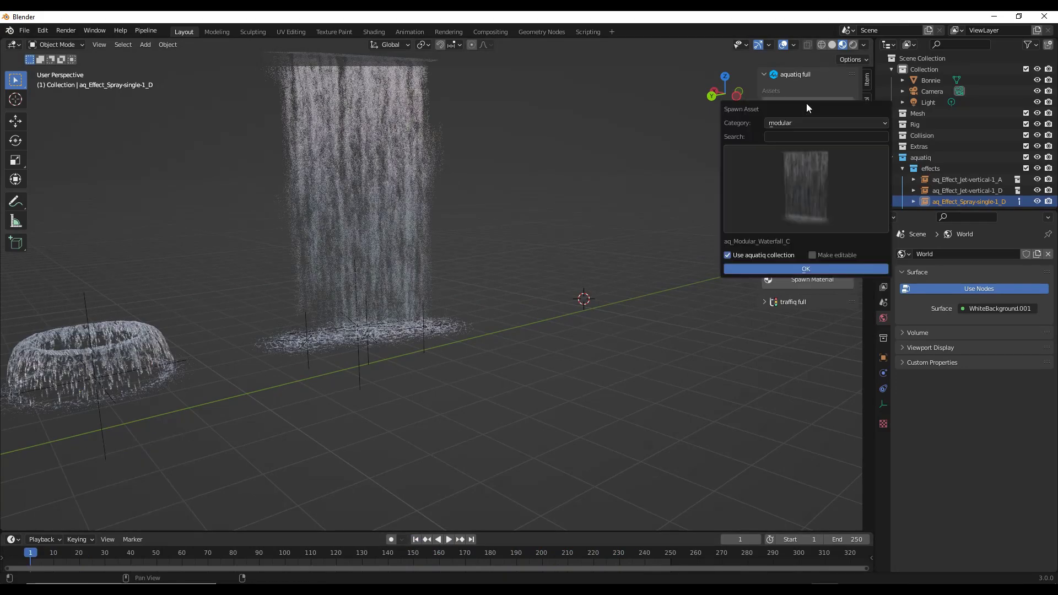
left_click(812, 187)
left_click(448, 427)
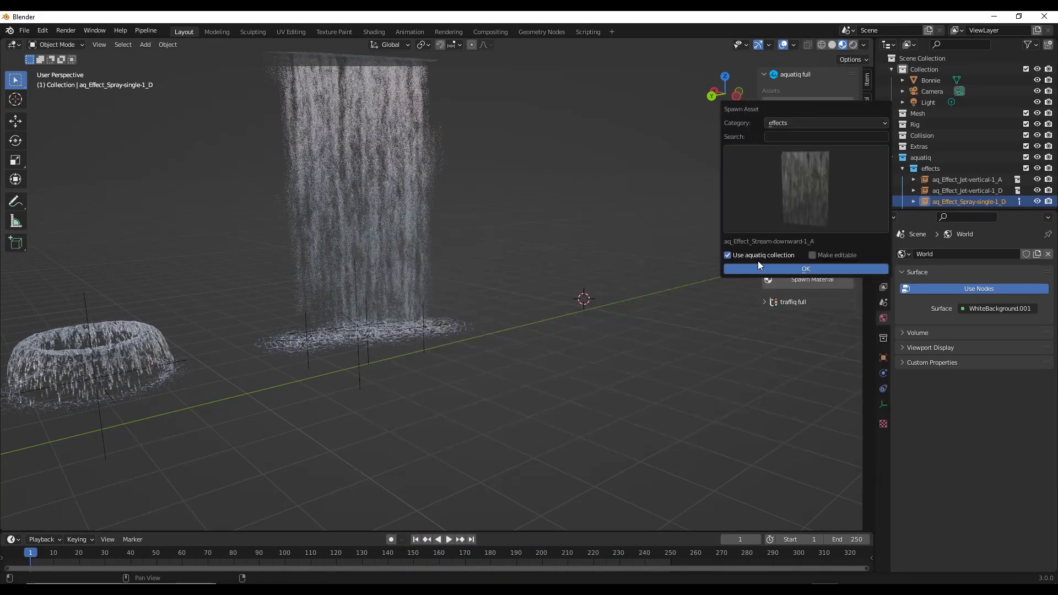
left_click(799, 269)
Shift the stream plane along Y and scale it down to 0.648.
scroll(571, 313, "down", 5)
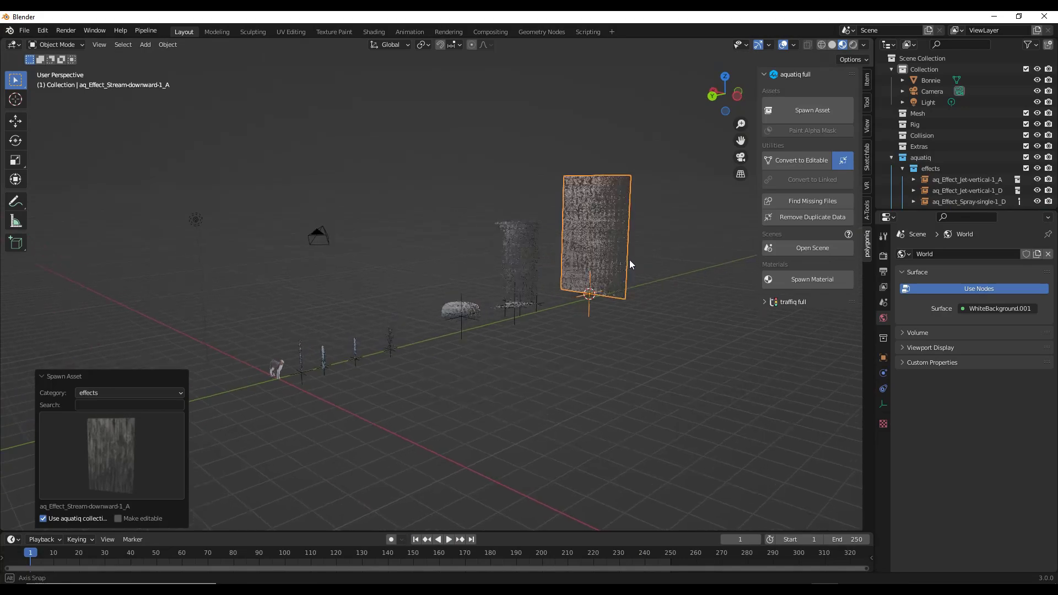
scroll(629, 259, "up", 2)
scroll(572, 213, "up", 4)
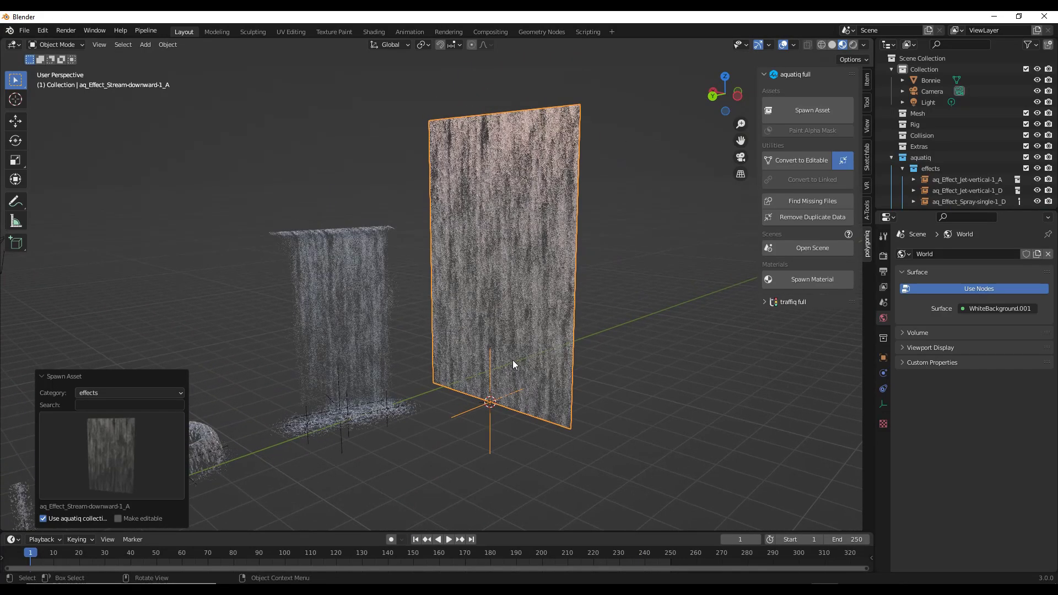
key("g")
key("y")
left_click(654, 303)
scroll(654, 276, "up", 2)
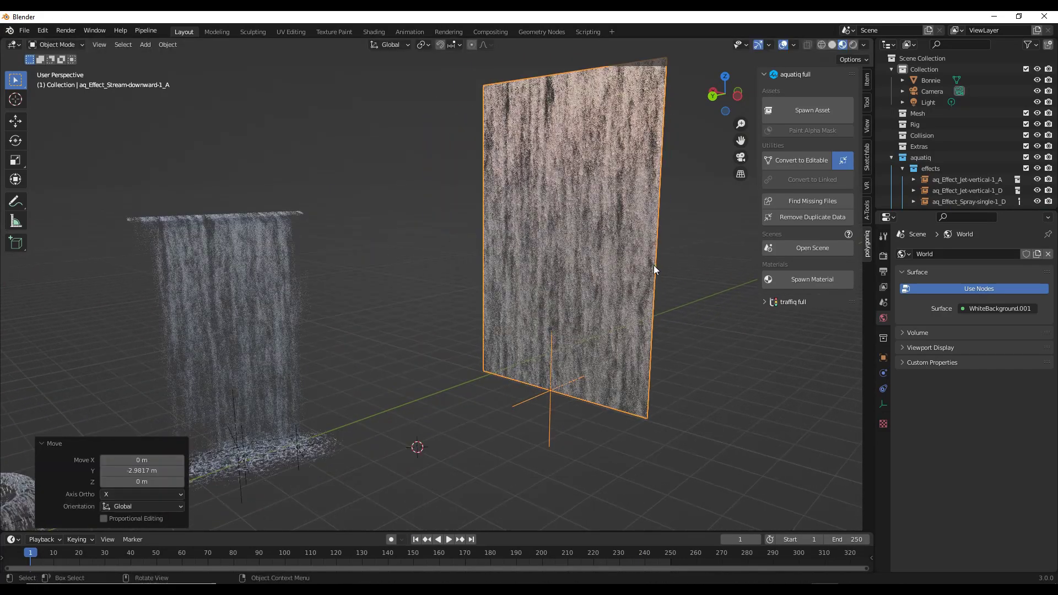
key("s")
left_click(732, 176)
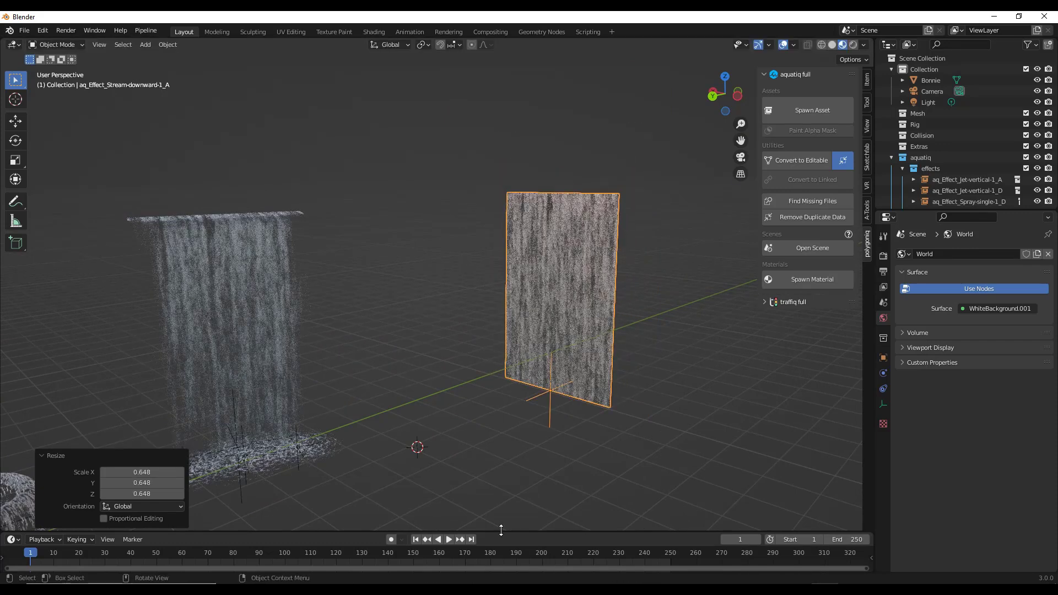
Preview the animation, then flip the stream plane 180° around X.
left_click(449, 540)
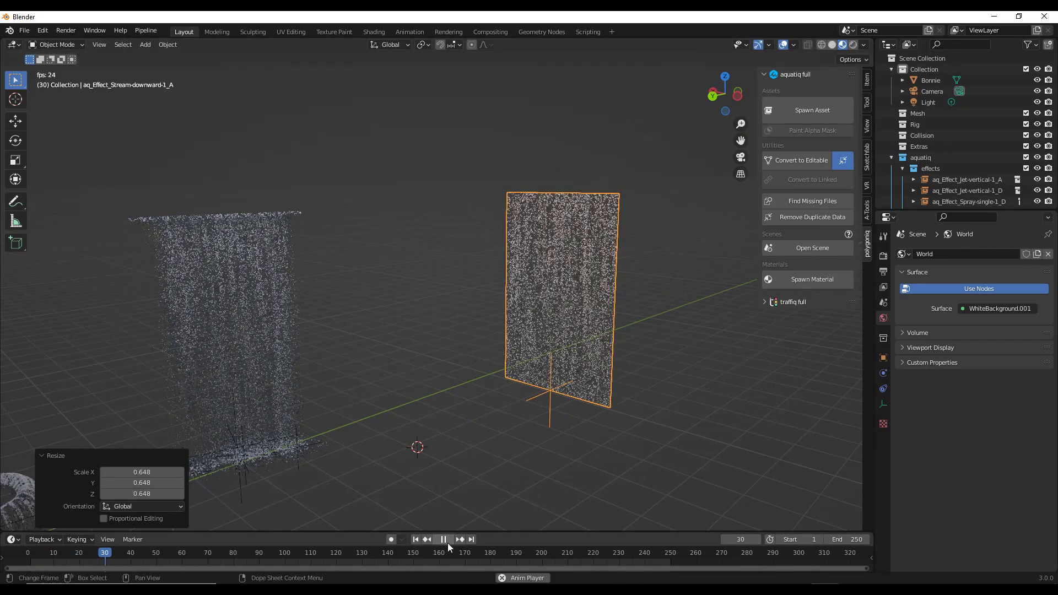
left_click(448, 540)
key("r")
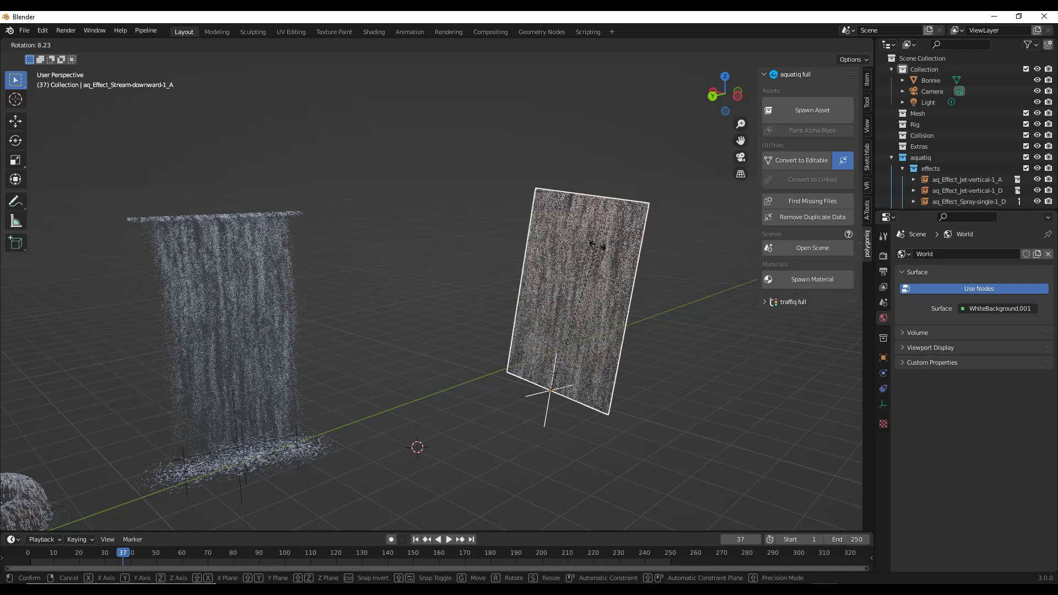
key("z")
type("x")
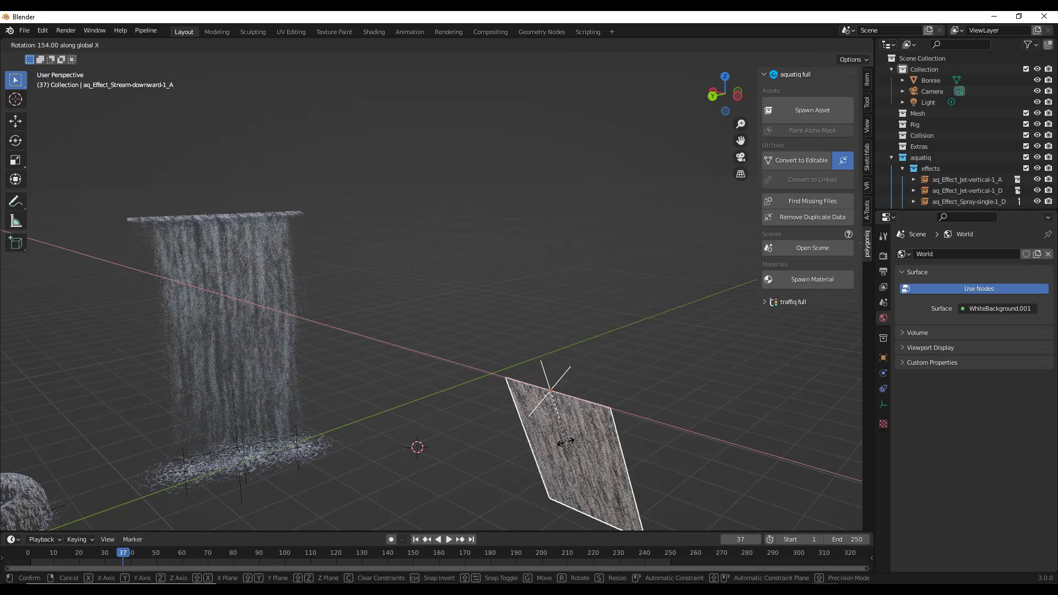
type("180")
key("Return")
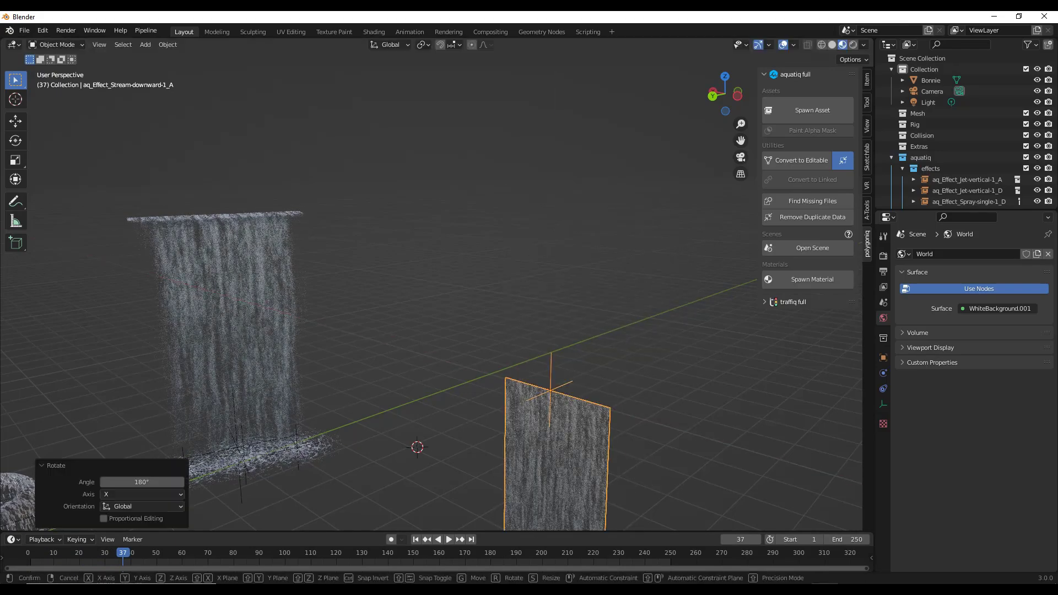
Raise the flipped plane 3.6075 m on Z and convert it to an editable object.
key("g")
key("z")
left_click(595, 227)
scroll(592, 245, "up", 2)
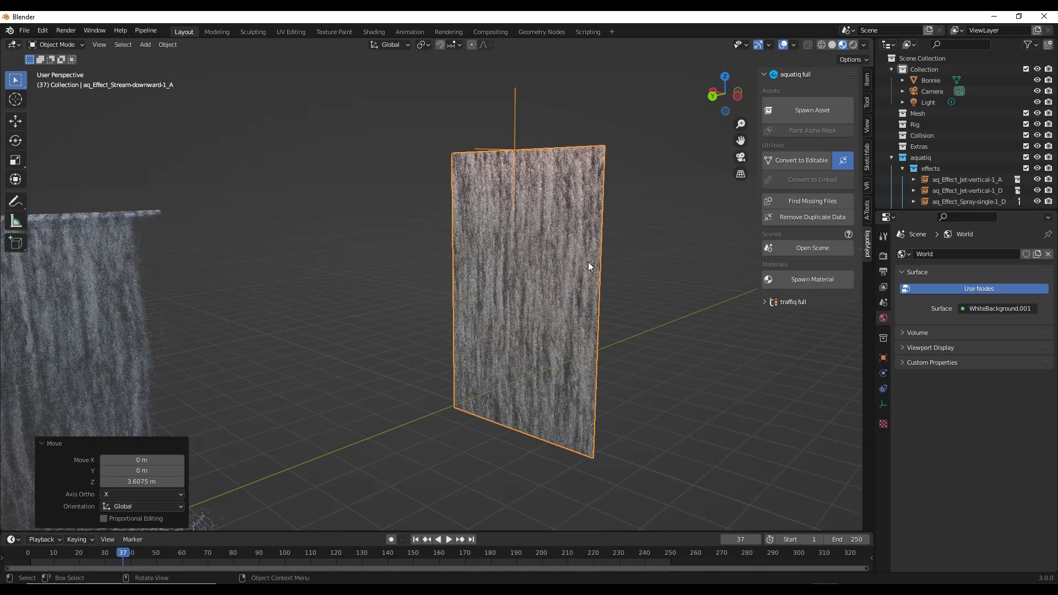
left_click(796, 154)
Start playback and add horizontal loop cuts near the stream plane's top in Edit Mode.
left_click(449, 539)
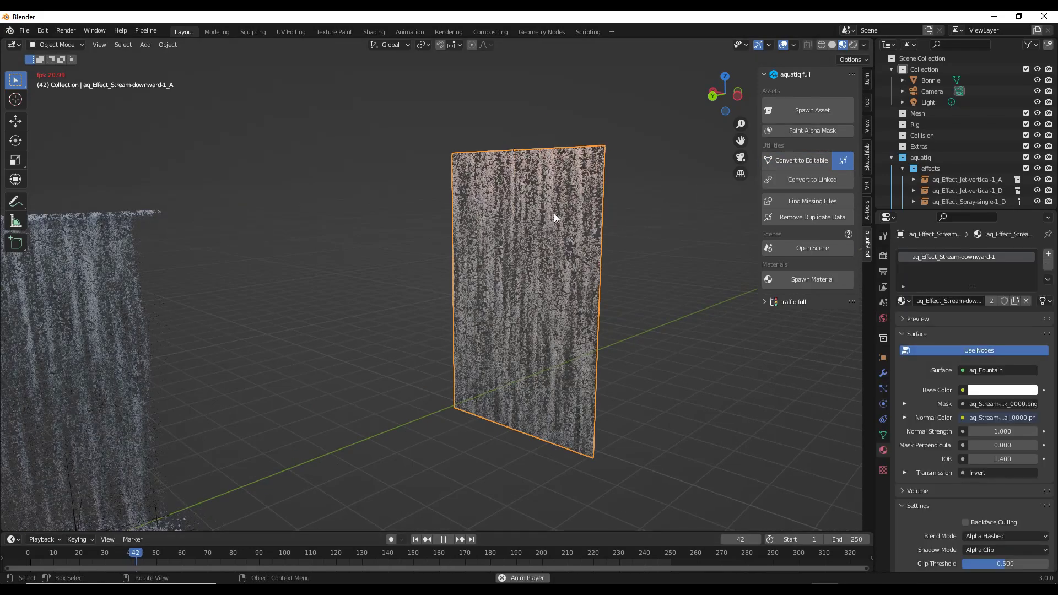
key("Tab")
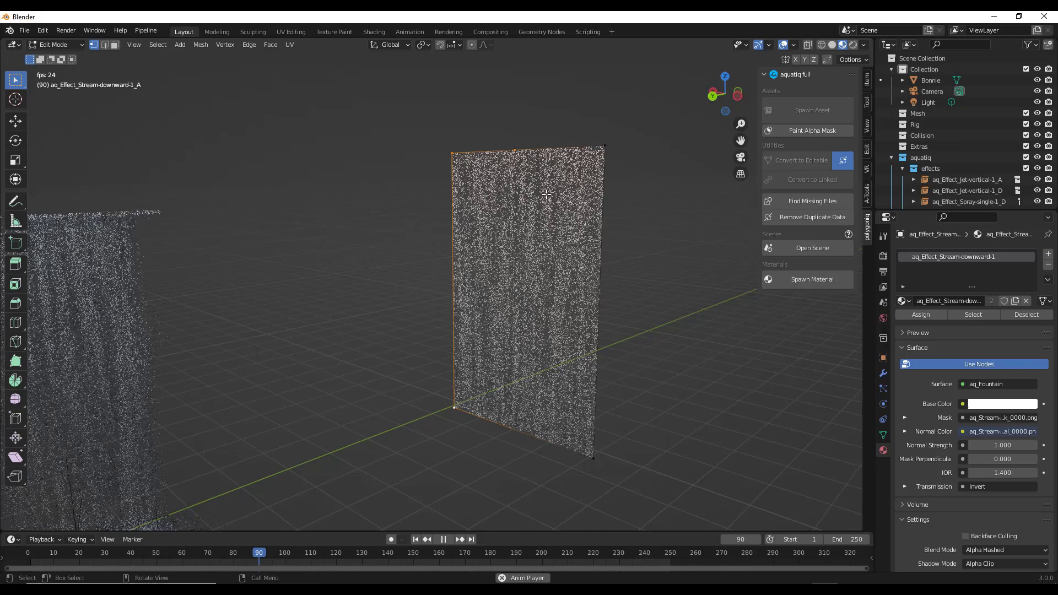
left_click_drag(599, 231, 596, 188)
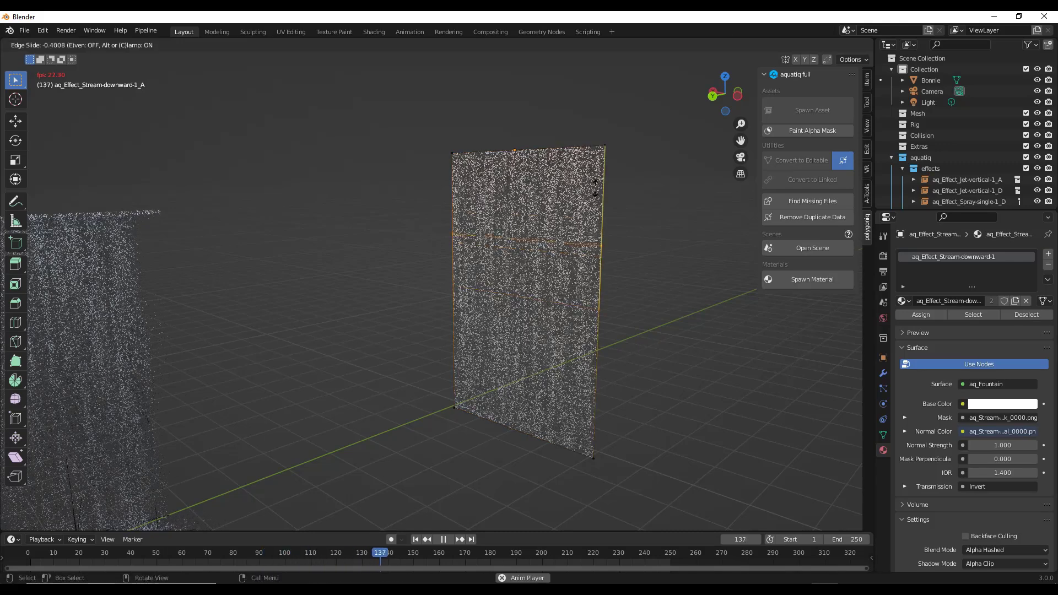
left_click(605, 163)
key("ctrl+r")
left_click(601, 170)
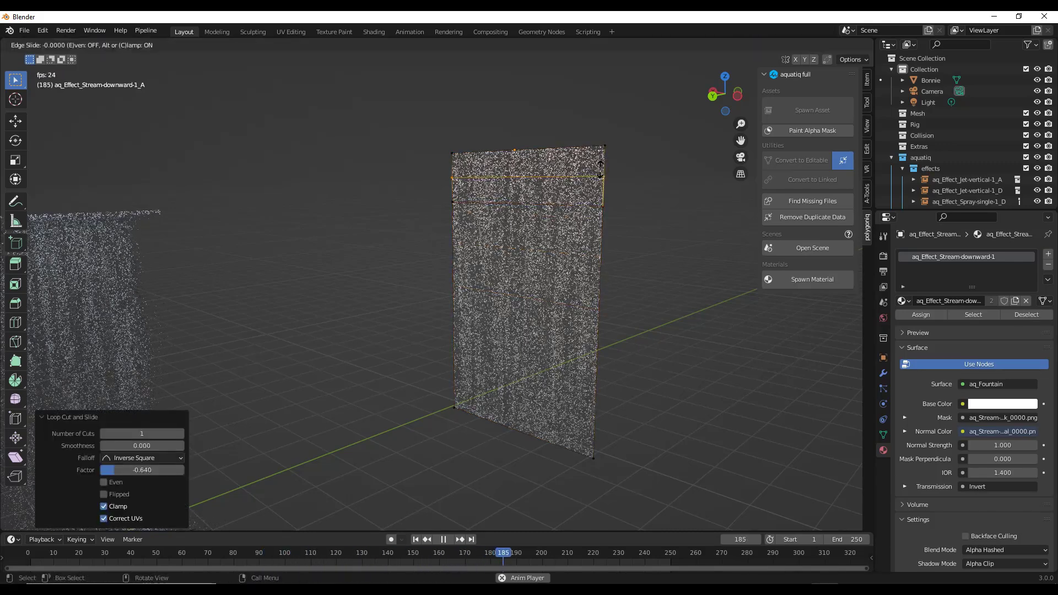
left_click(601, 171)
key("ctrl+r")
left_click(604, 162)
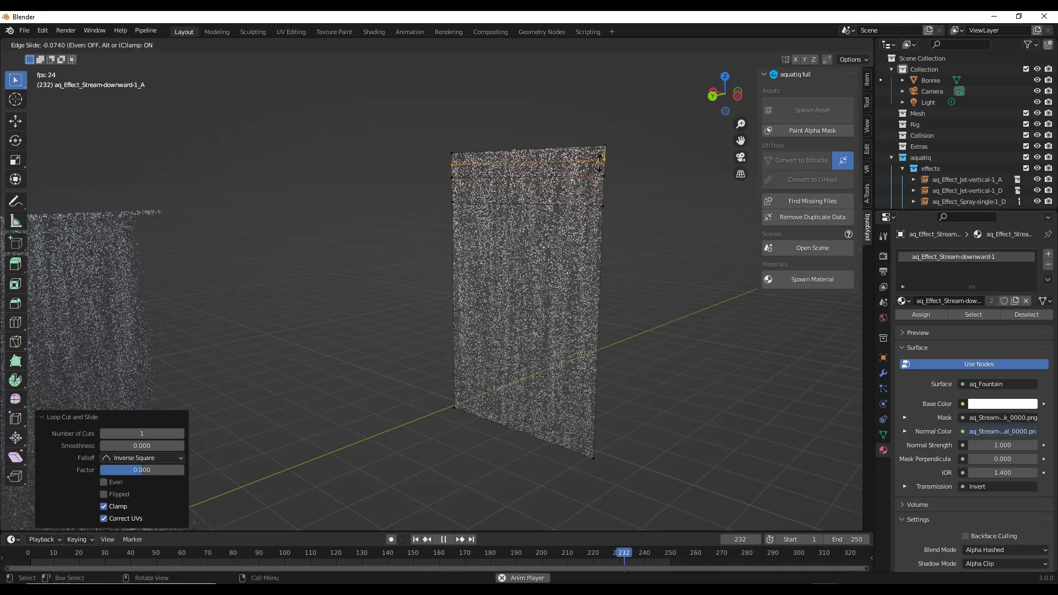
right_click(669, 178)
Select the plane's top edge, bend it outward into a lip, and return to Object Mode.
middle_click_drag(670, 178, 457, 126)
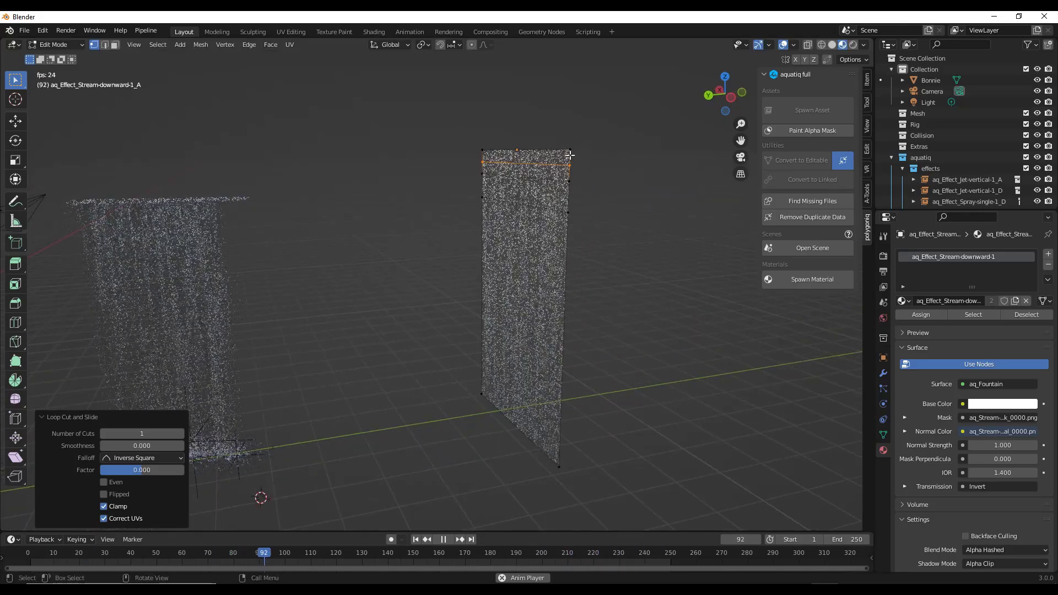
mouse_move(551, 201)
middle_mouse_down()
mouse_move(568, 217)
mouse_move(560, 198)
middle_mouse_up()
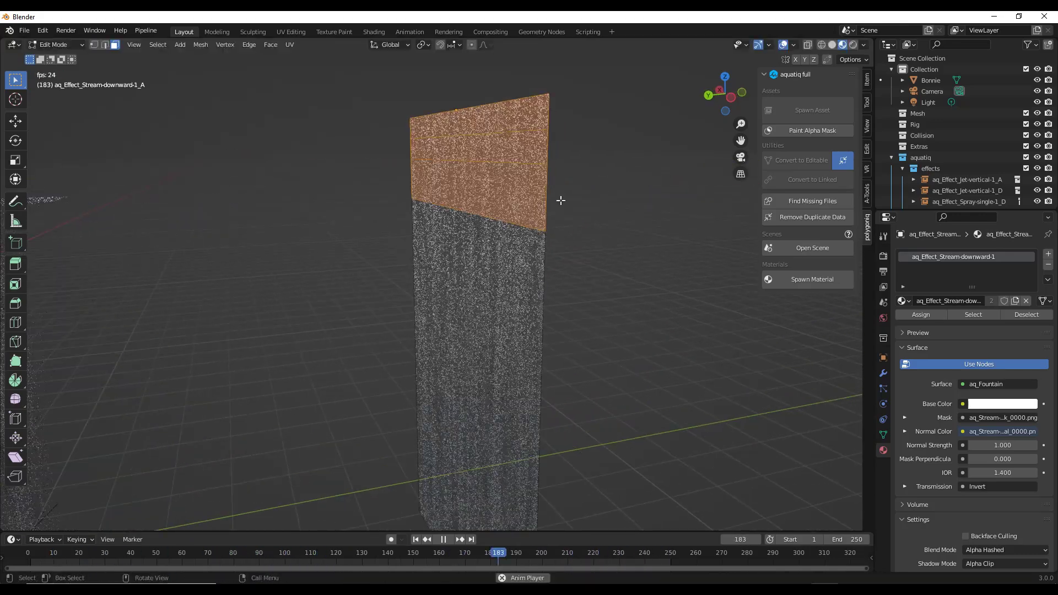
key("KP_3")
left_click_drag(492, 243, 401, 130)
key("g")
left_click(519, 303)
middle_click_drag(514, 227, 494, 233)
key("Tab")
Orbit and zoom around the stream plane to inspect it edge-on.
scroll(444, 194, "up", 5)
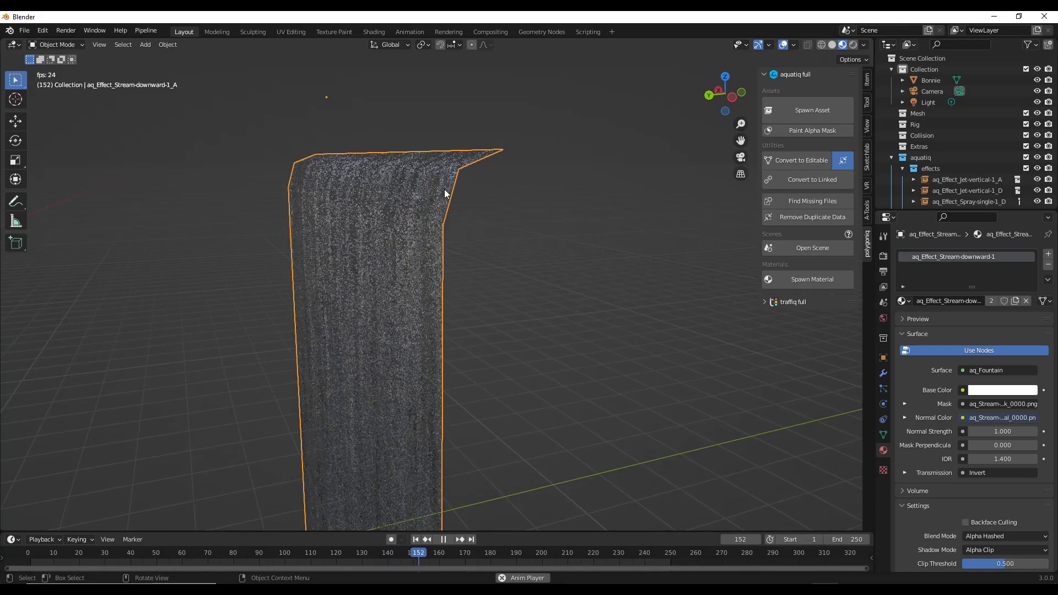
scroll(524, 166, "down", 2)
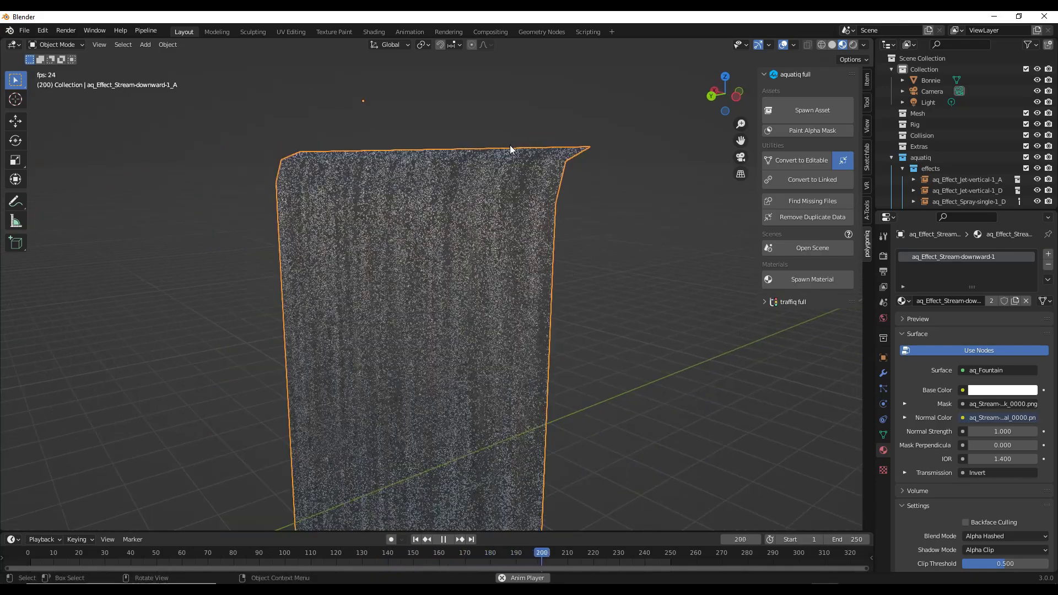
middle_click_drag(545, 254, 514, 252)
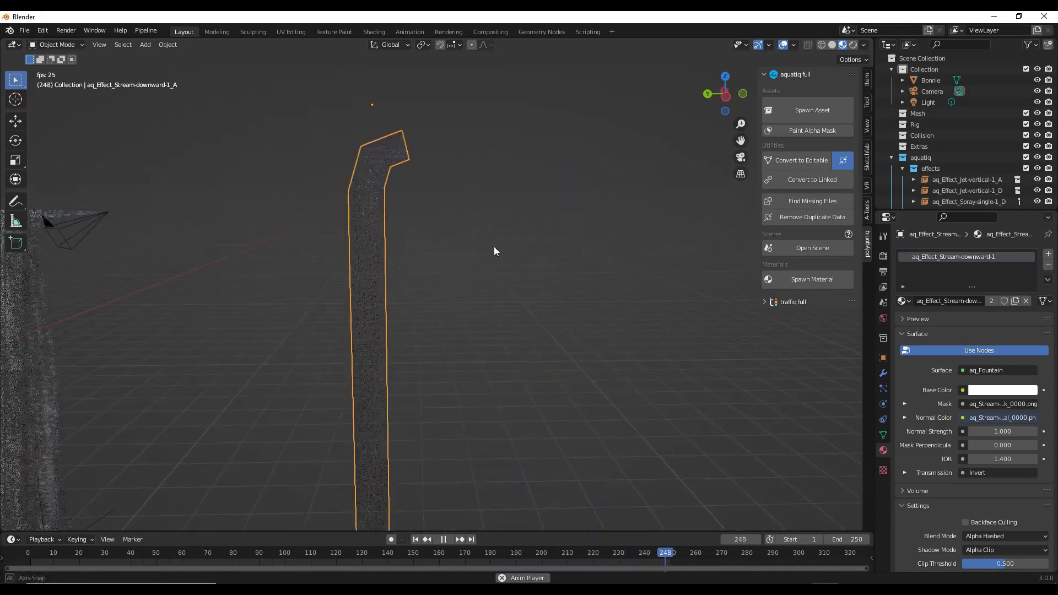
middle_click_drag(494, 252, 583, 148)
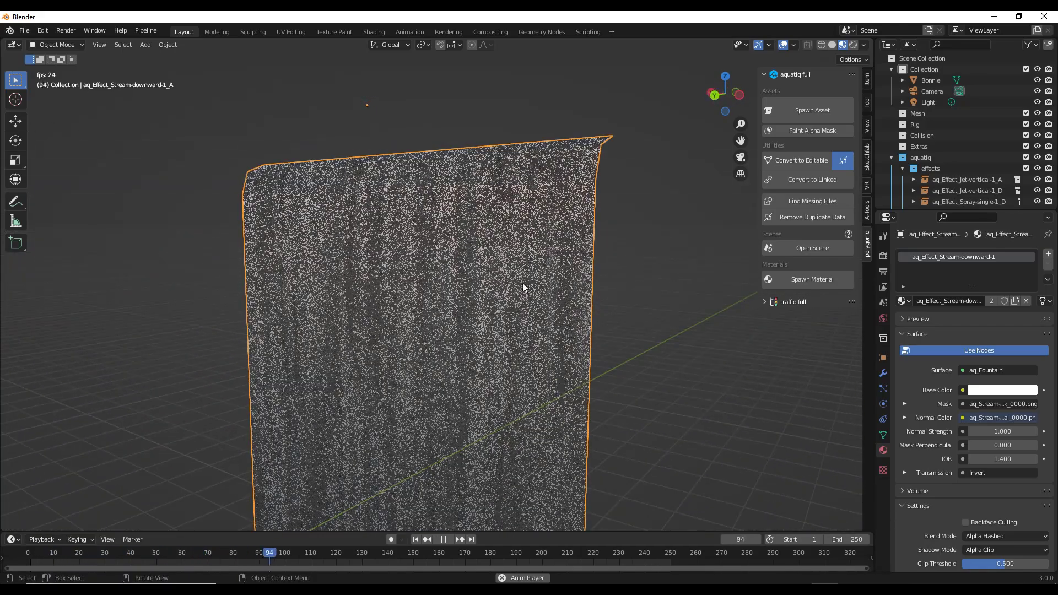
scroll(537, 177, "down", 6)
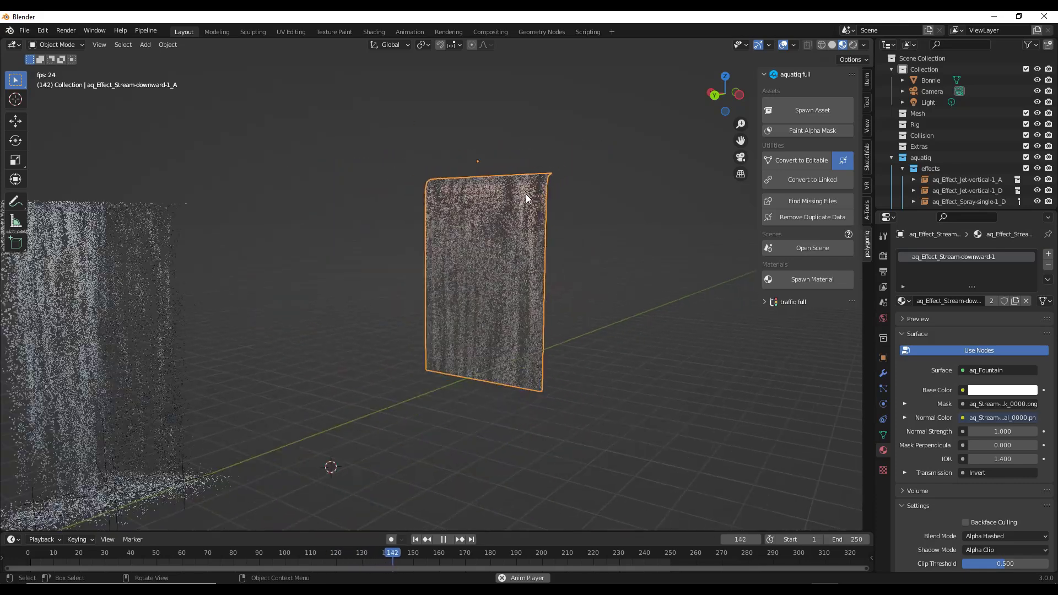
scroll(644, 255, "down", 3)
scroll(484, 243, "up", 4)
scroll(591, 229, "down", 3)
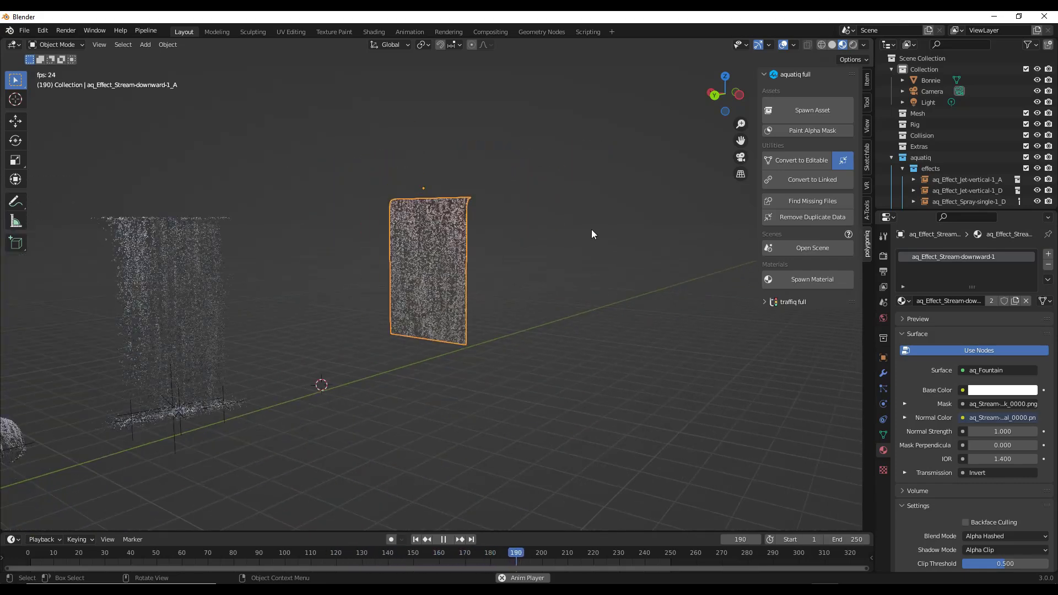
scroll(591, 229, "up", 2)
Stop playback, rewind to frame 1, and nudge the stream plane up 0.104 m.
left_click(444, 540)
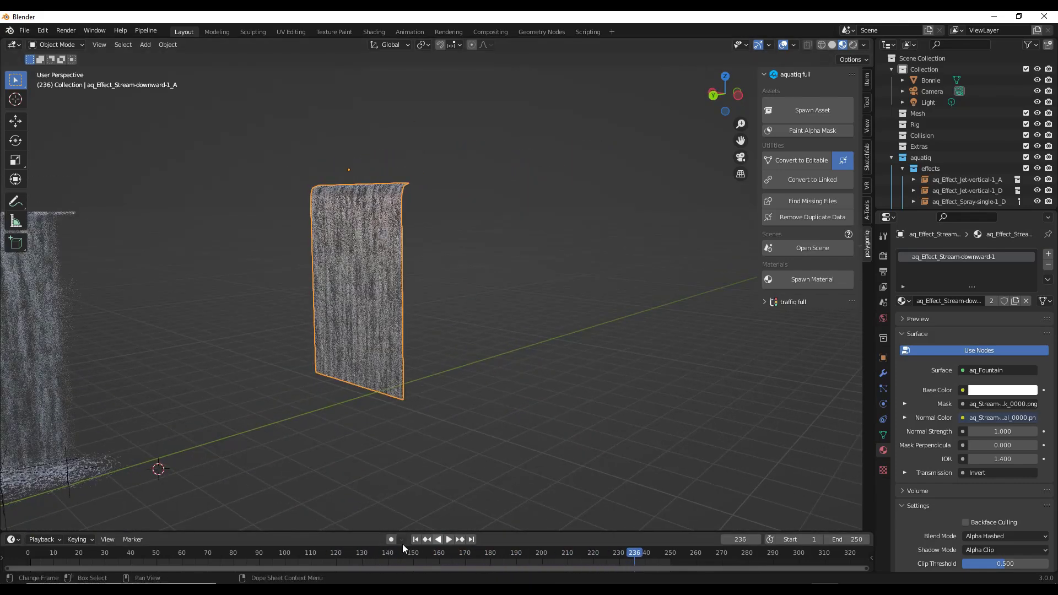
left_click(416, 539)
right_click_drag(582, 330, 585, 326, "shift")
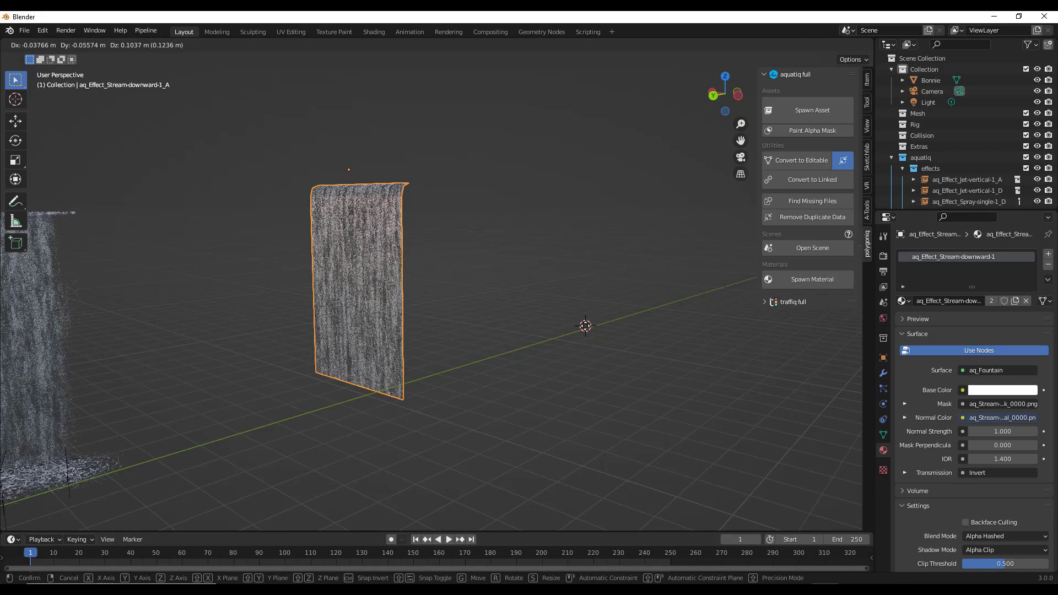
left_click(810, 110)
Spawn aq_Fountain_Big-square_A from the aquatiq fountains category and orbit to view it.
left_click(809, 115)
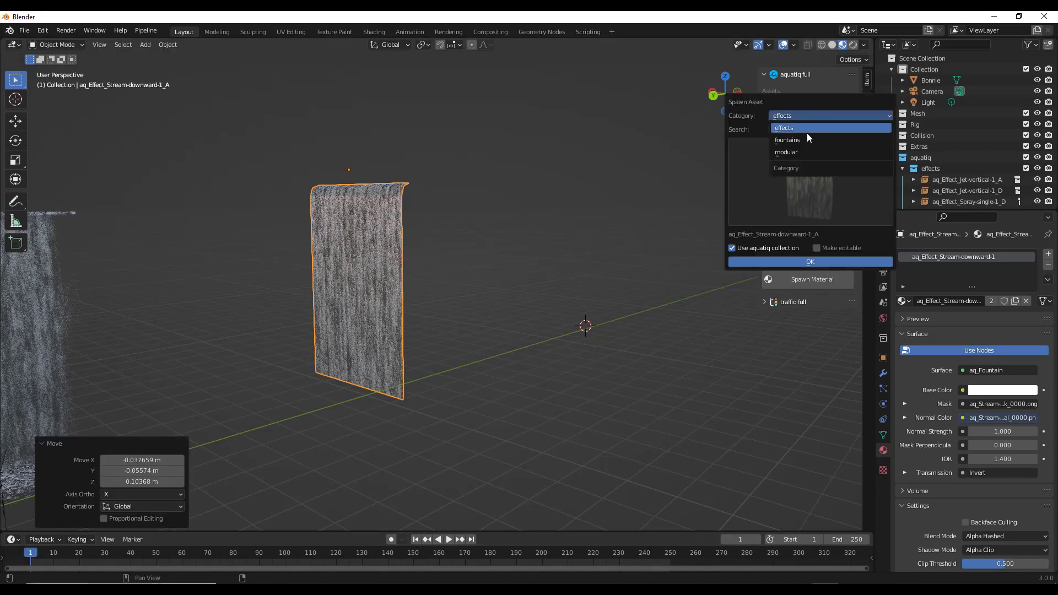
left_click(799, 140)
left_click(842, 186)
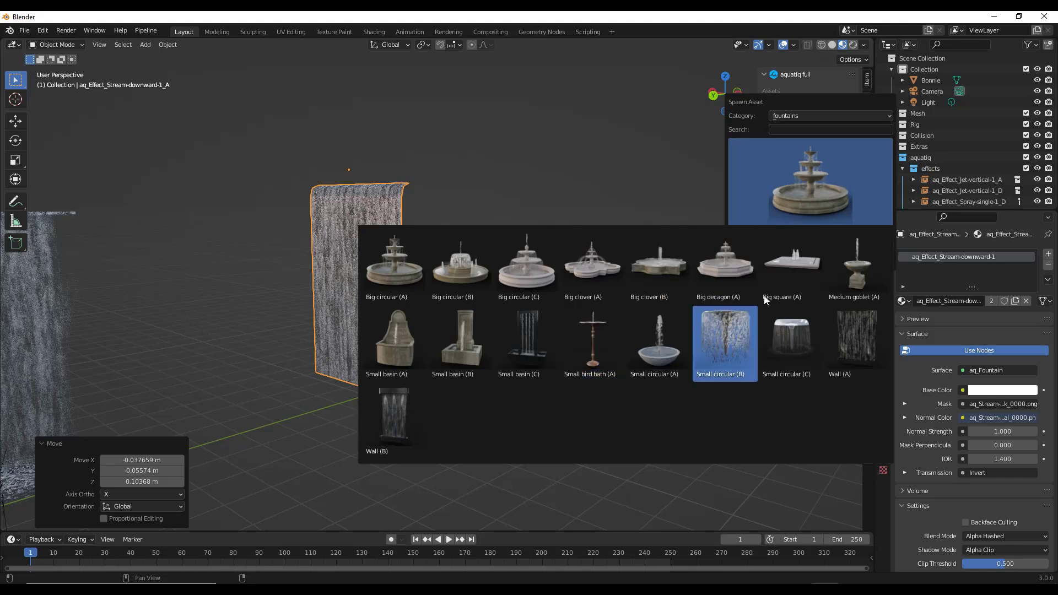
left_click(792, 262)
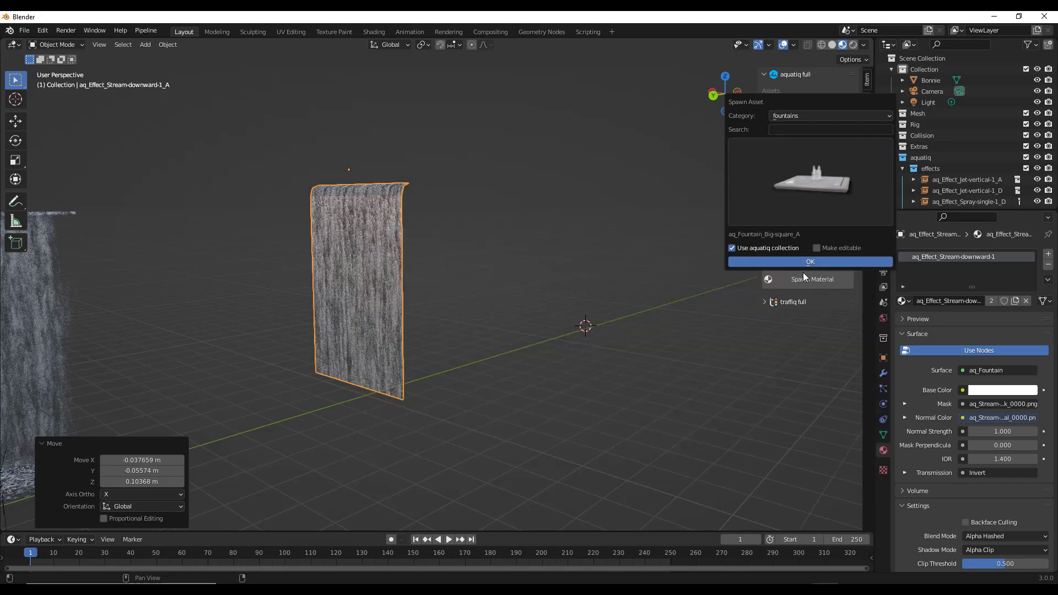
left_click(798, 262)
scroll(570, 314, "down", 8)
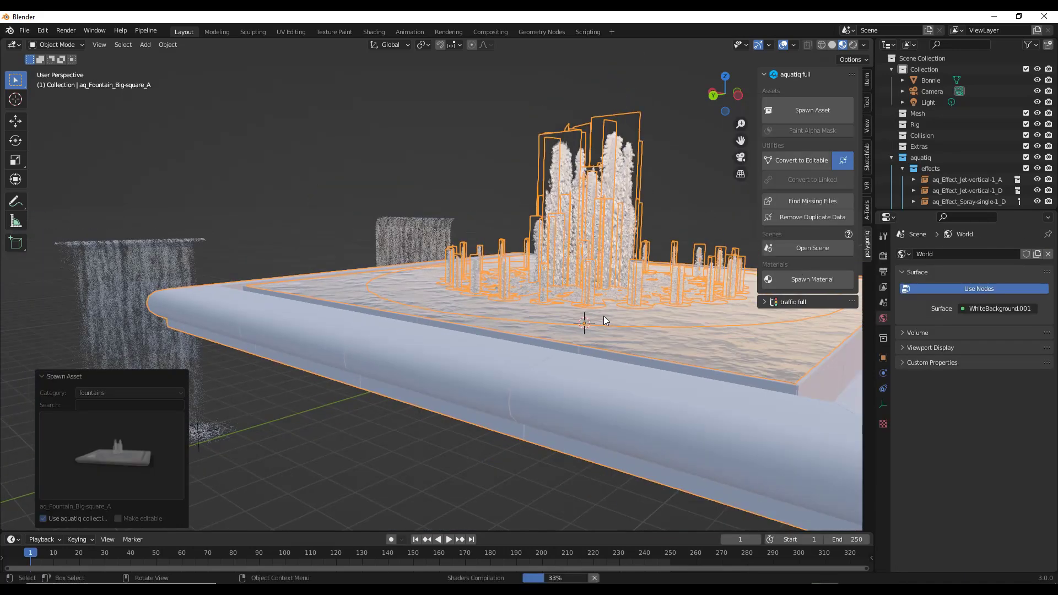
middle_click_drag(611, 332, 682, 87)
Position the big square fountain from top and left views, lowering it into place.
left_click(726, 78)
scroll(596, 323, "down", 5)
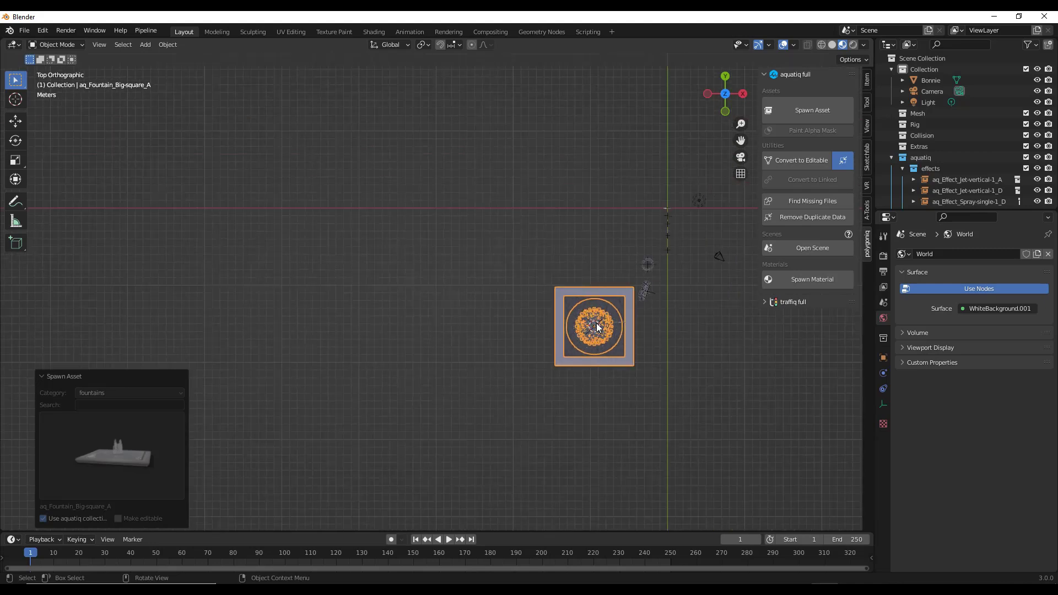
key("g")
left_click(673, 375)
left_click(709, 94)
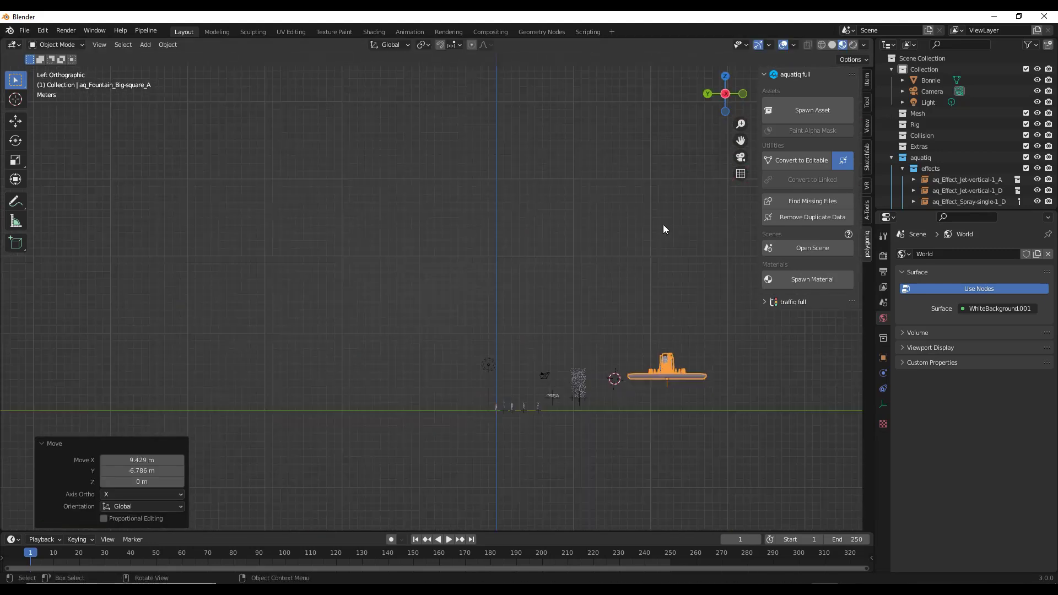
left_click(686, 389)
Zoom in on the fountain, play its water animation, and deselect everything.
middle_click_drag(686, 388, 669, 400)
scroll(735, 402, "up", 5)
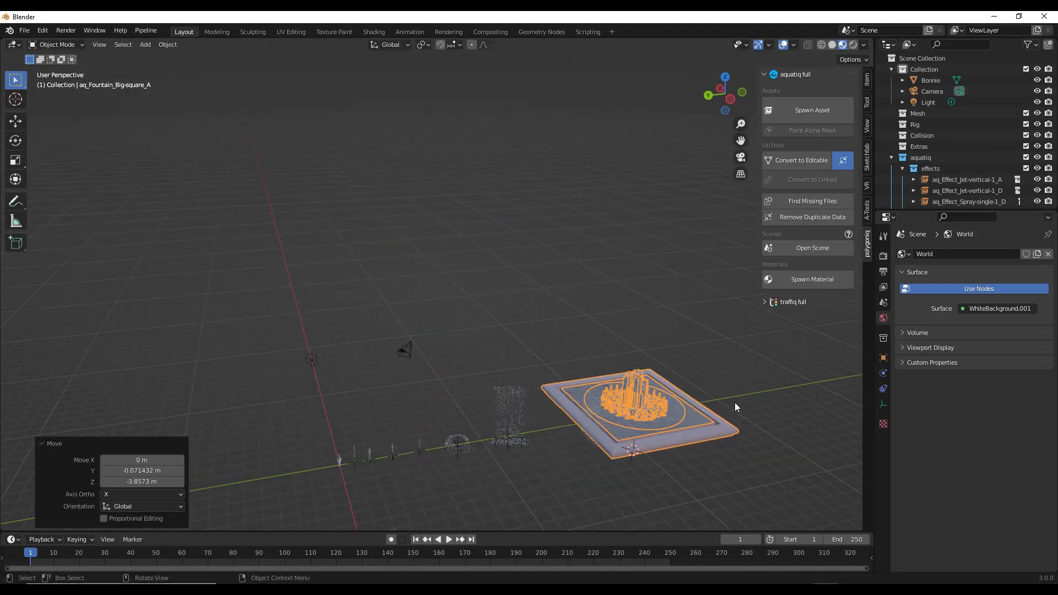
scroll(564, 392, "up", 8)
middle_click_drag(524, 275, 513, 281)
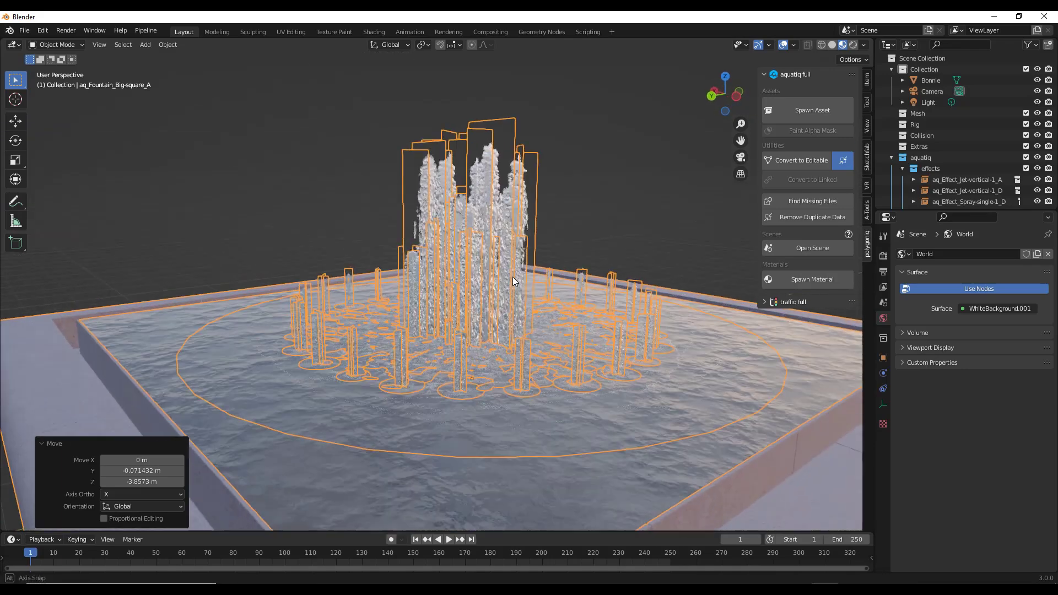
left_click(448, 540)
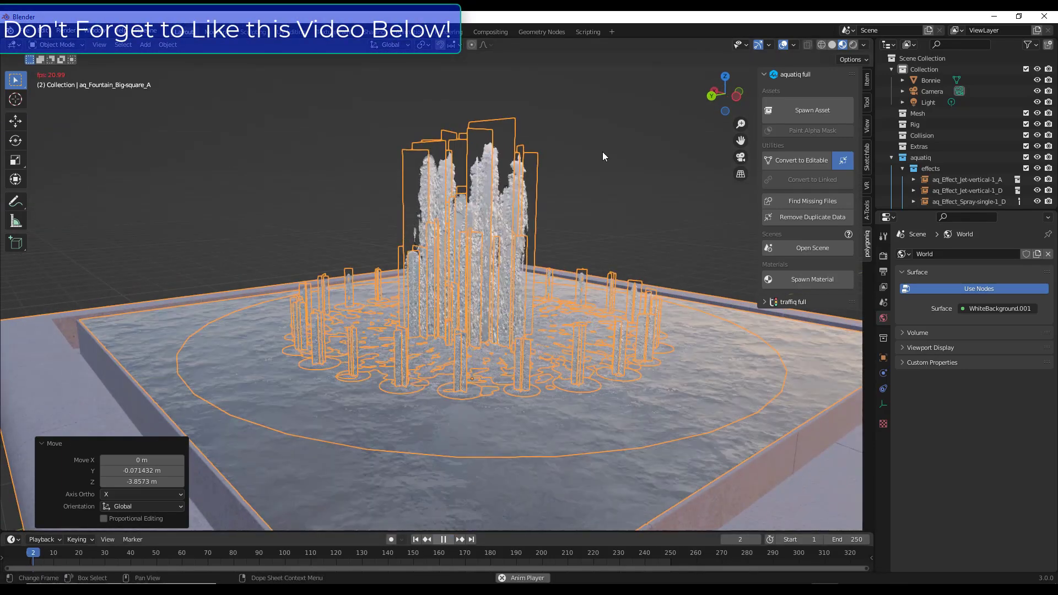
left_click(298, 214)
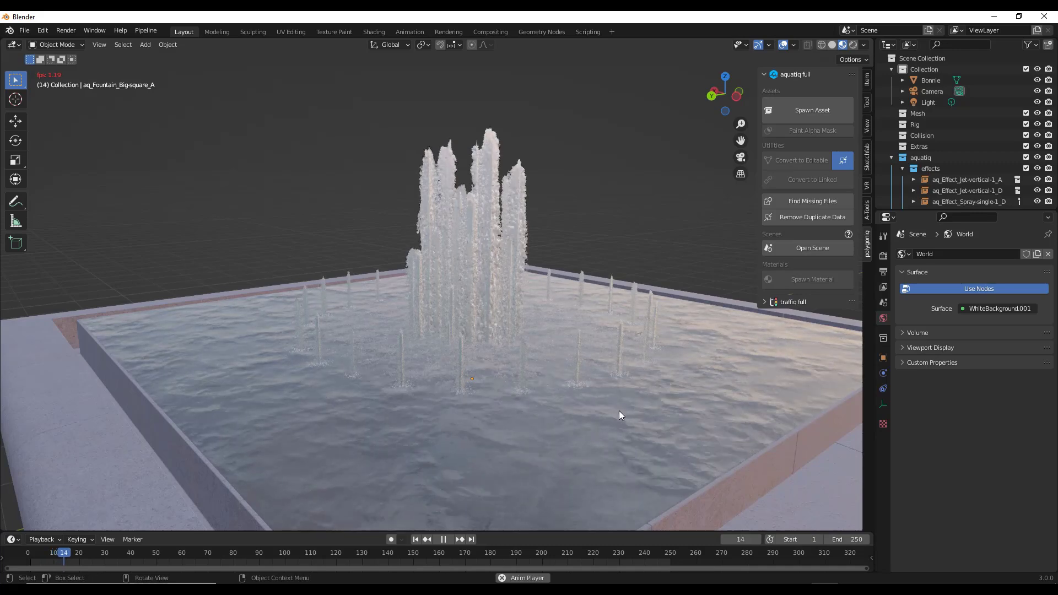
Switch to Rendered shading, orbit around the animating fountain, and select it.
mouse_move(599, 417)
middle_mouse_down()
mouse_move(638, 402)
mouse_move(420, 276)
middle_mouse_up()
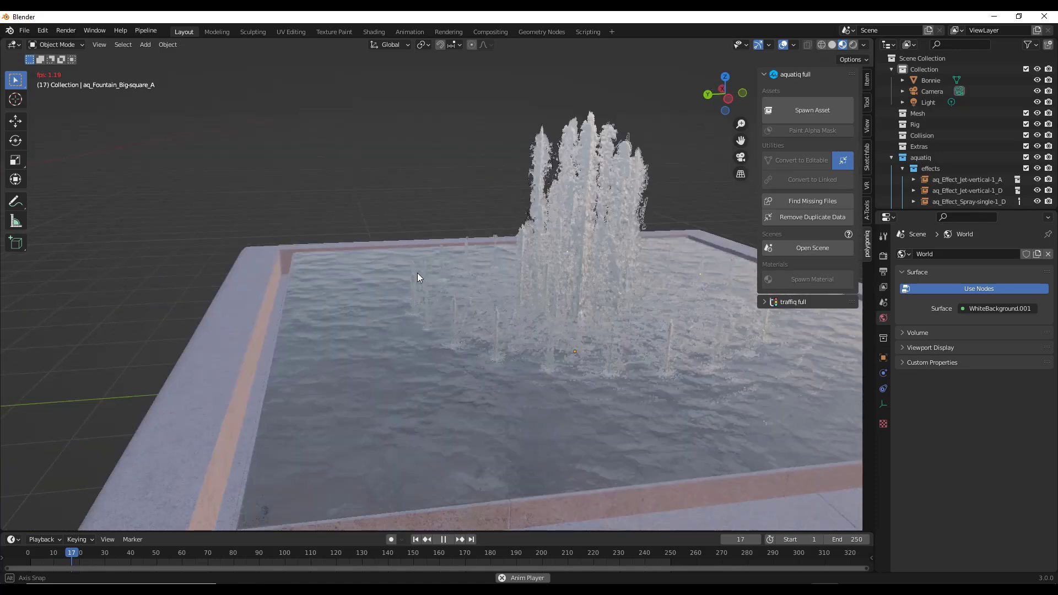
left_click(854, 45)
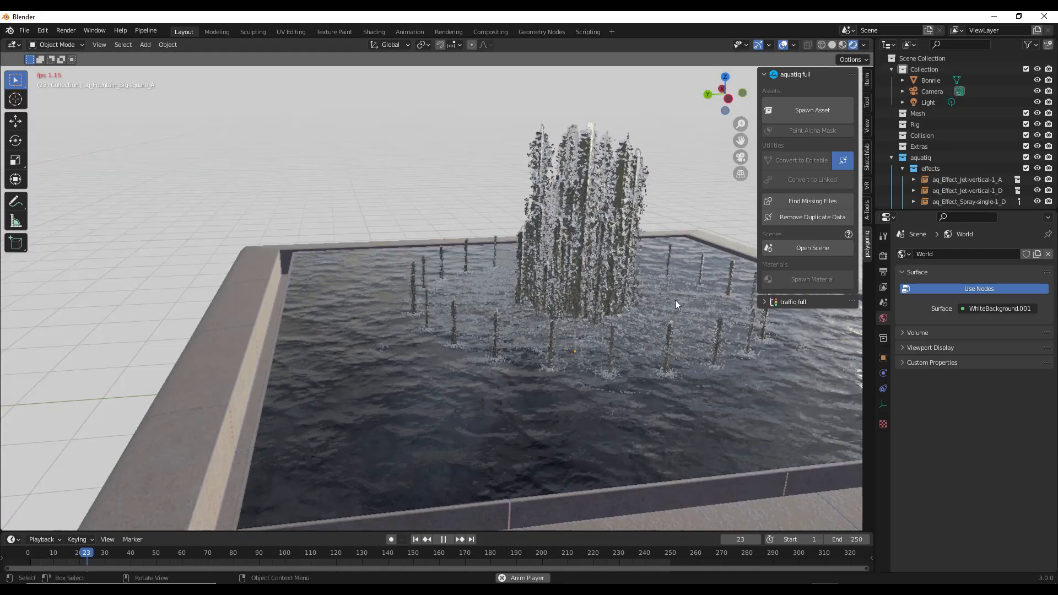
middle_click_drag(675, 300, 693, 346)
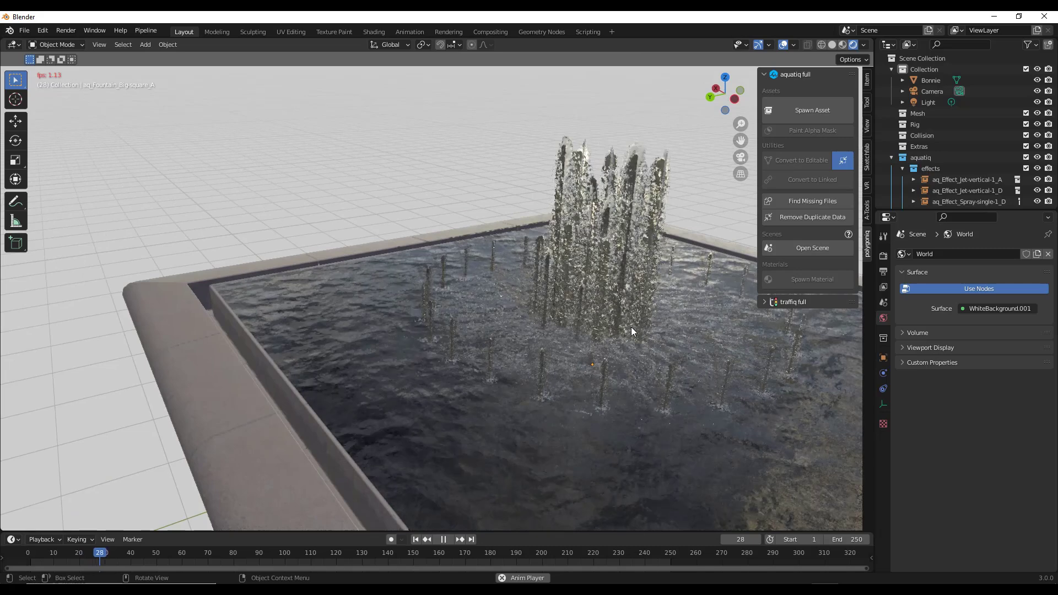
middle_click_drag(581, 304, 570, 301, "shift")
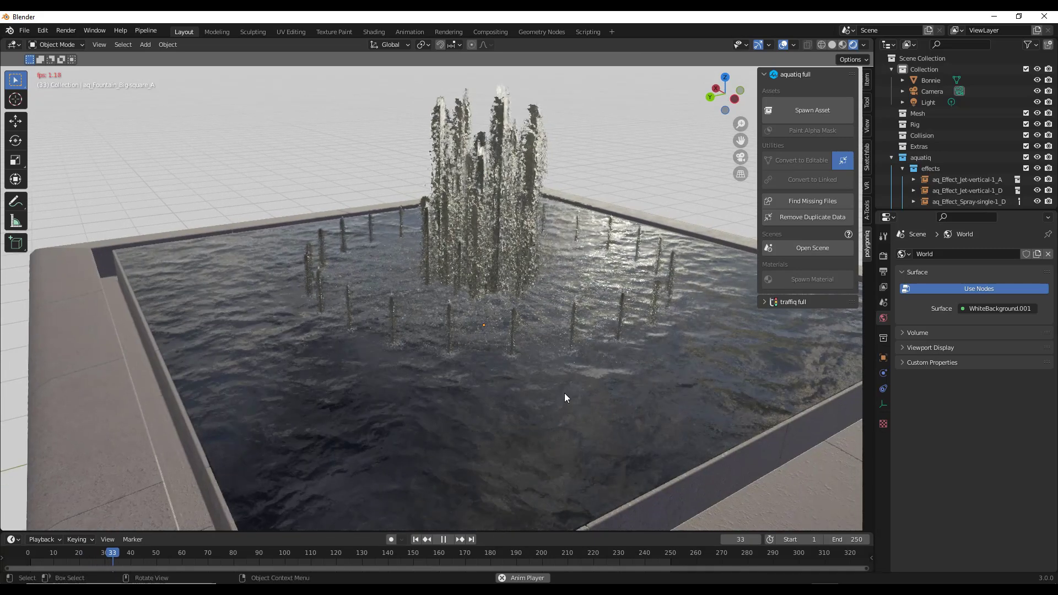
left_click(146, 267)
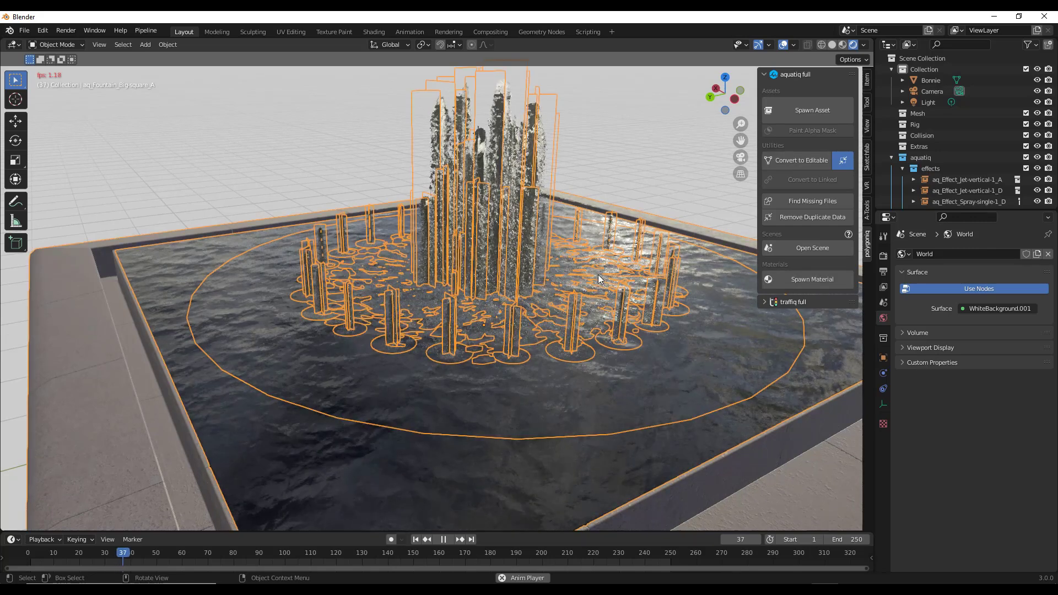
Stop playback and pick Medium goblet (A) from the Spawn Asset fountain gallery.
left_click(444, 540)
scroll(473, 443, "down", 6)
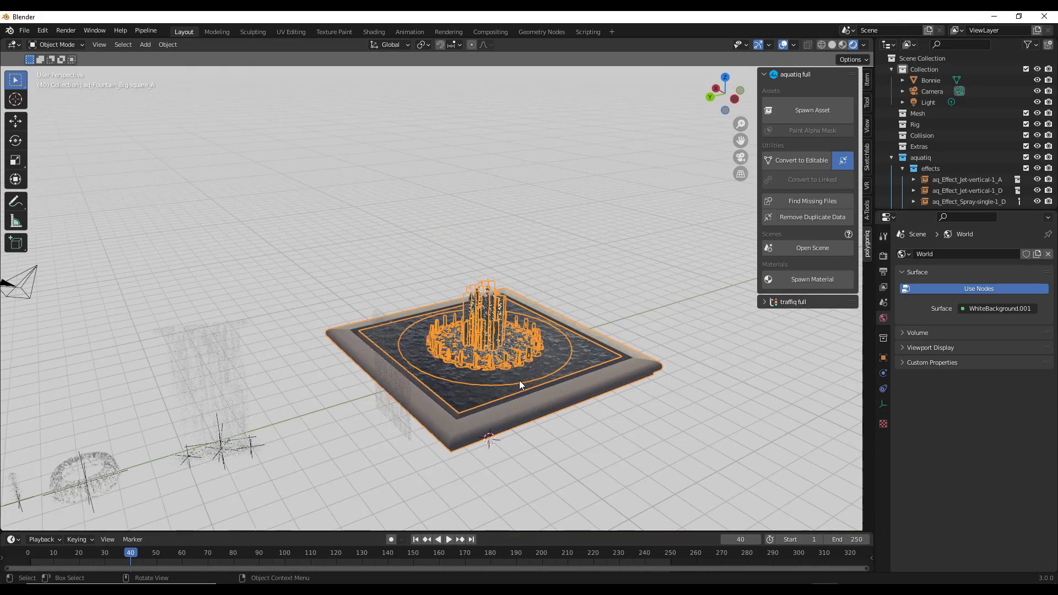
scroll(510, 365, "up", 2)
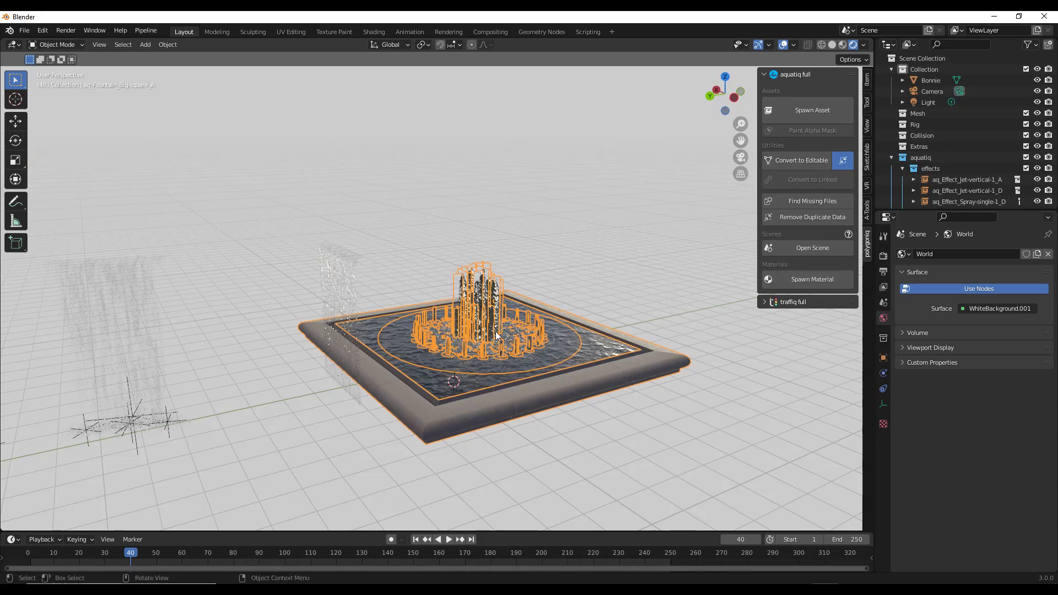
scroll(495, 332, "down", 4)
scroll(607, 314, "up", 2)
scroll(660, 286, "down", 2)
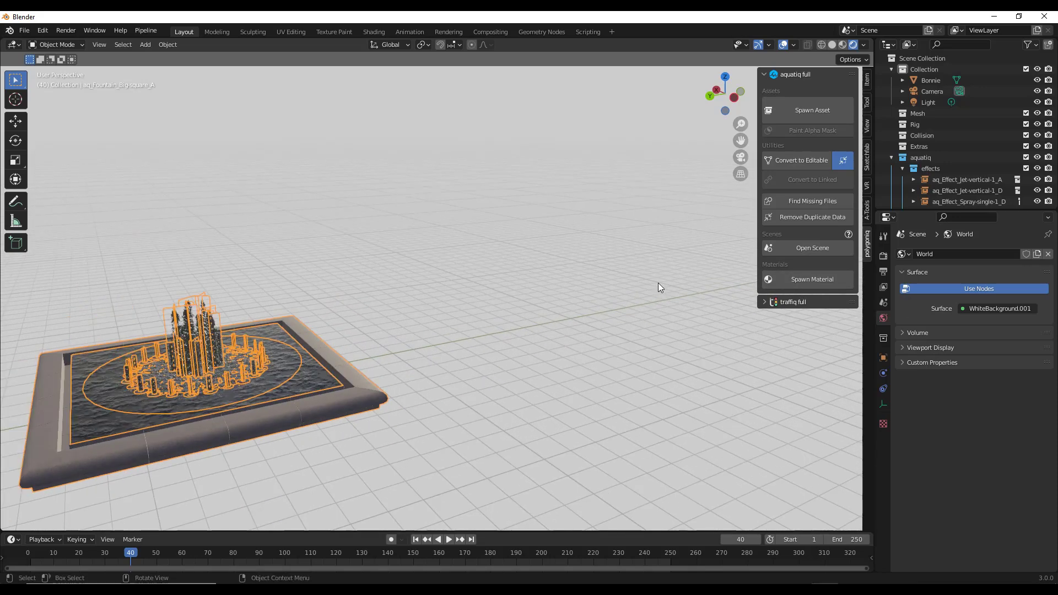
scroll(305, 396, "up", 2)
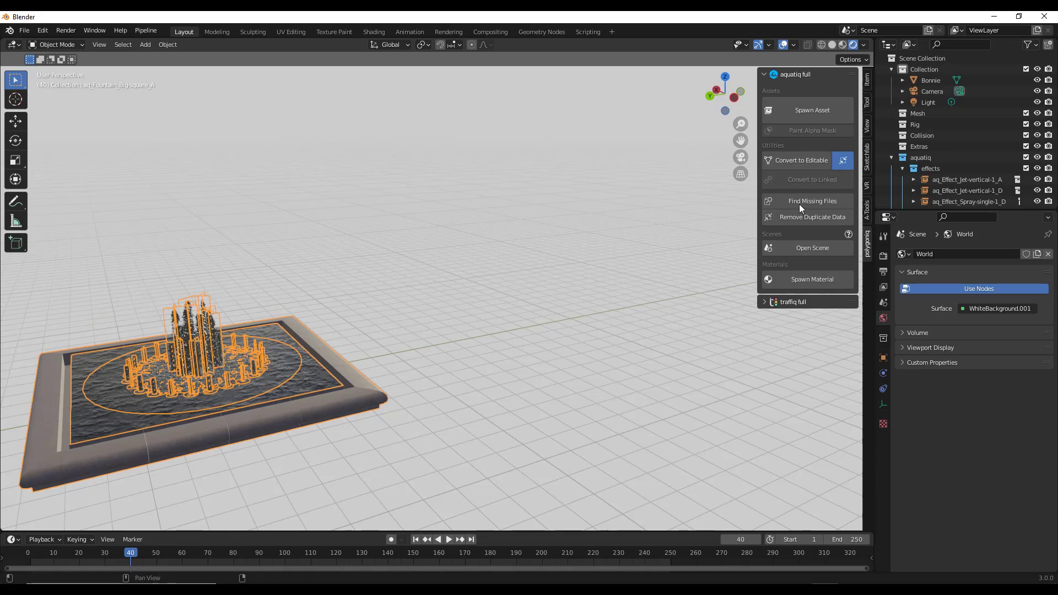
left_click(812, 110)
left_click(812, 223)
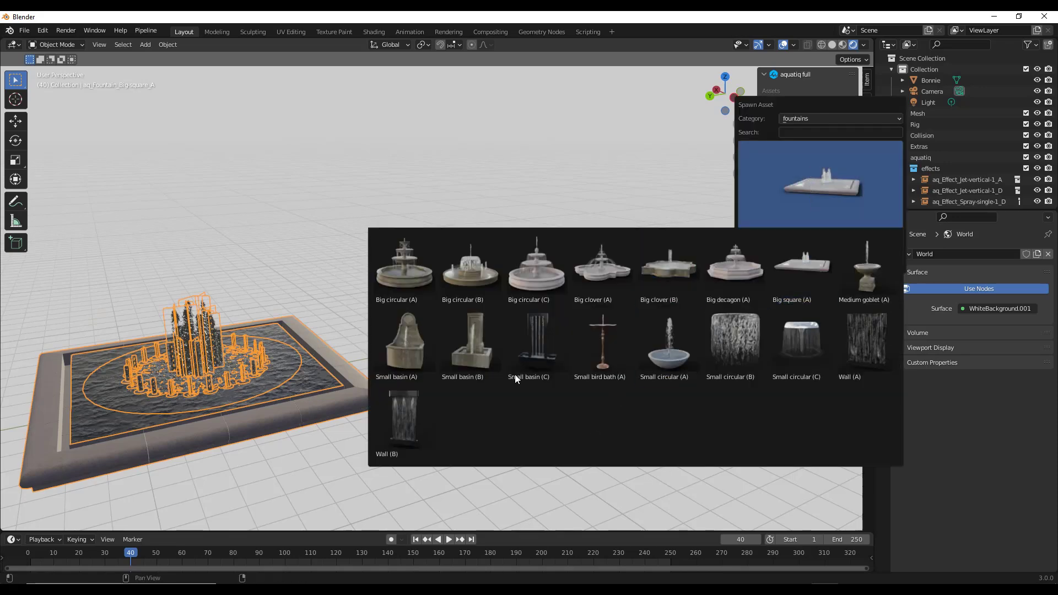
left_click(865, 273)
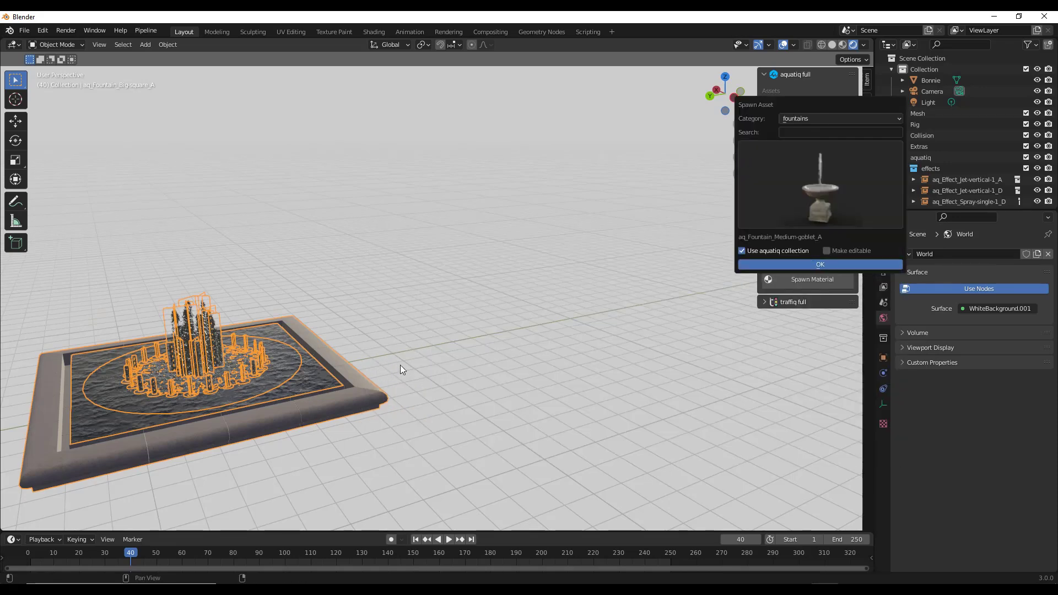
Spawn the goblet fountain, frame it, select its bowl's water surface, and open the water material gallery.
key("Return")
key("KP_Decimal")
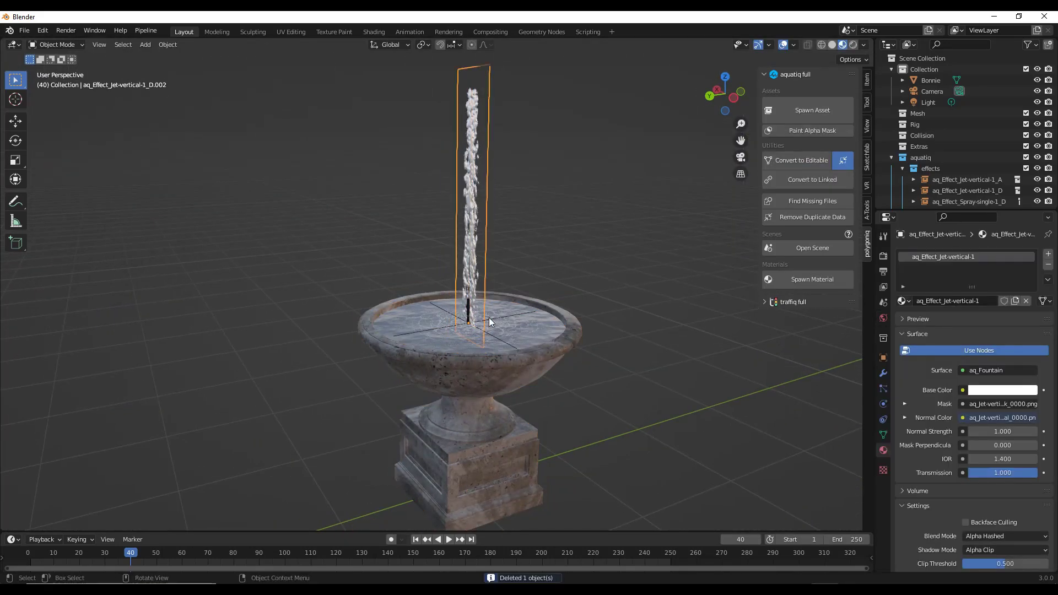
middle_click_drag(488, 318, 578, 299)
left_click(462, 257)
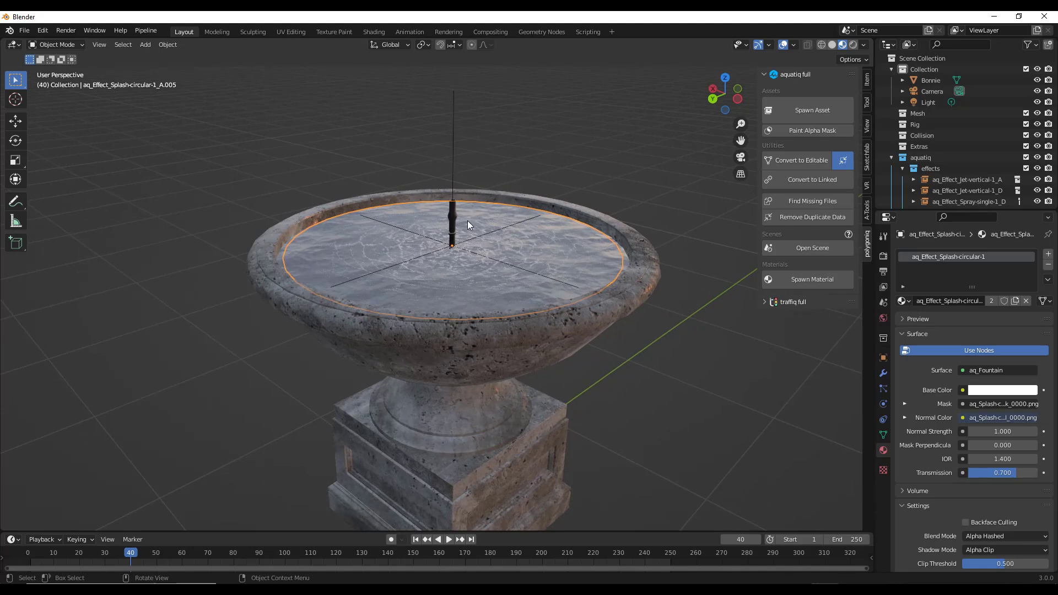
left_click(793, 280)
left_click(791, 393)
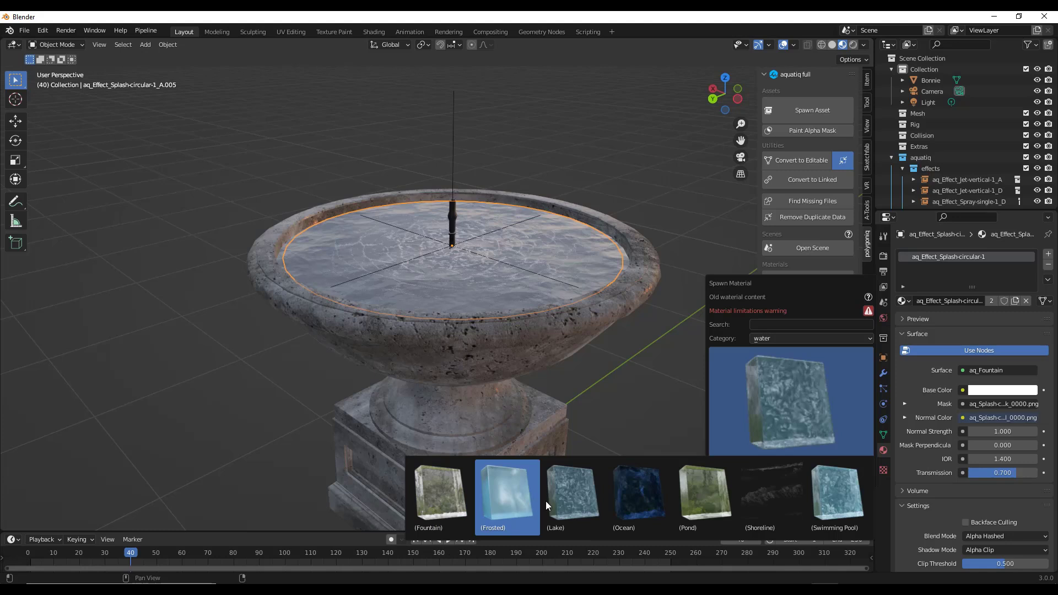
Apply the Water Frosted material to the bowl's water surface.
left_click(501, 500)
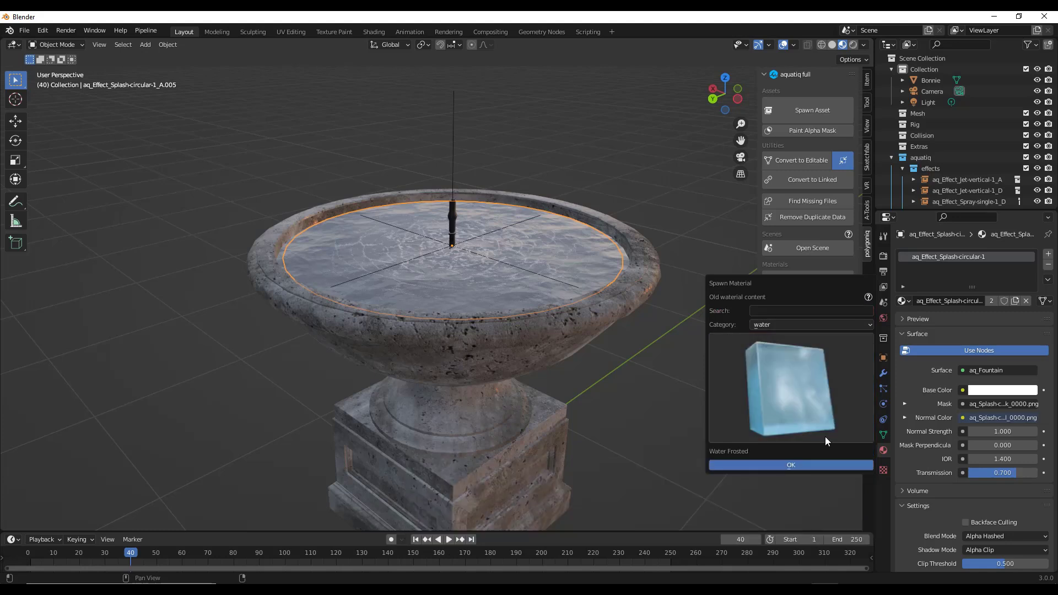
left_click(789, 465)
mouse_move(486, 286)
middle_mouse_down()
mouse_move(435, 306)
mouse_move(476, 262)
mouse_move(478, 277)
middle_mouse_up()
Replace it with the Water Ocean material from the material gallery.
left_click(805, 280)
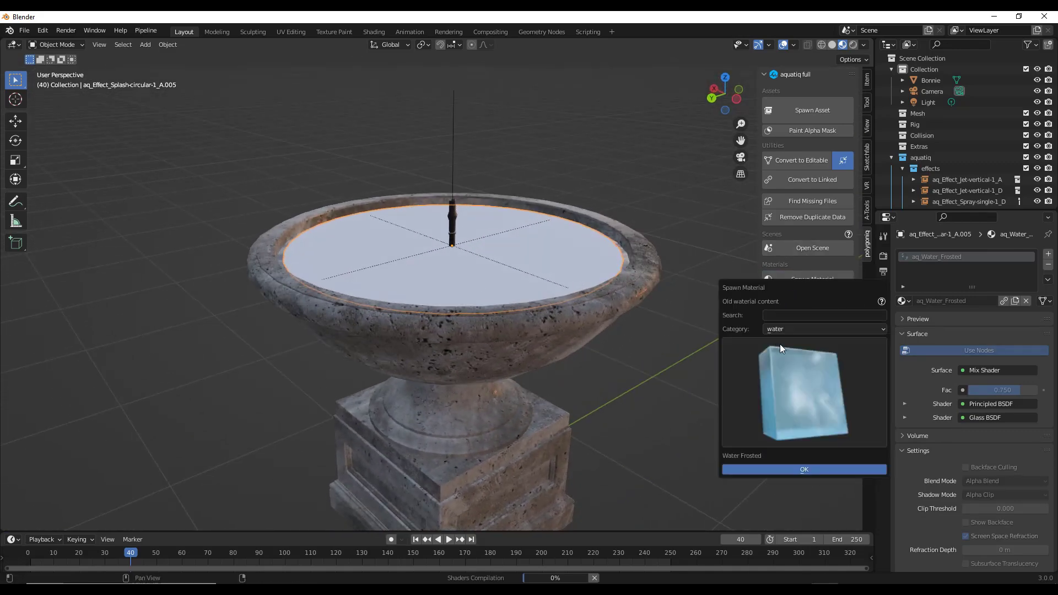
left_click(790, 361)
left_click(709, 479)
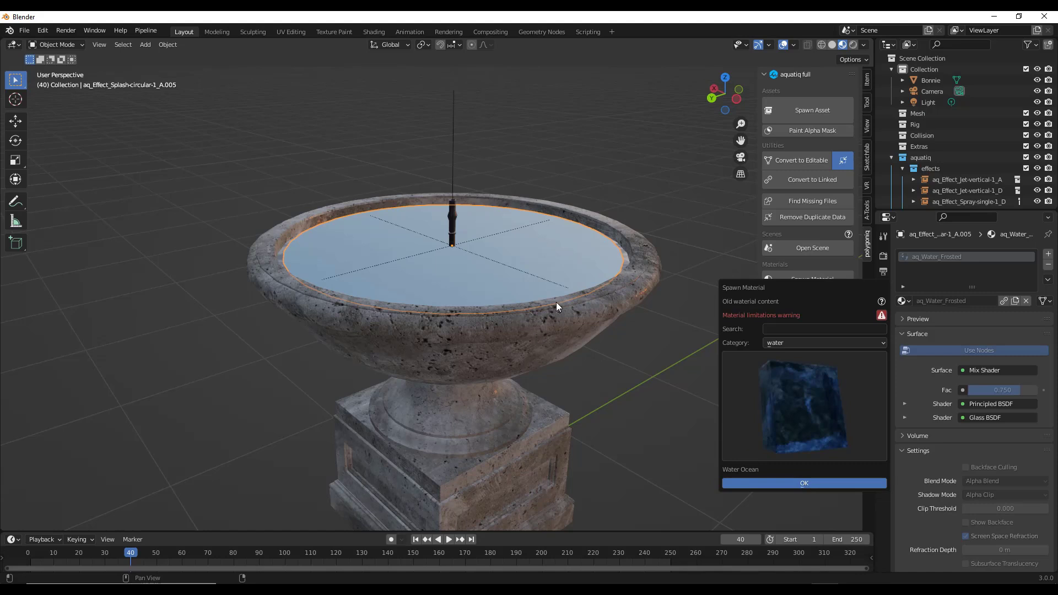
key("Return")
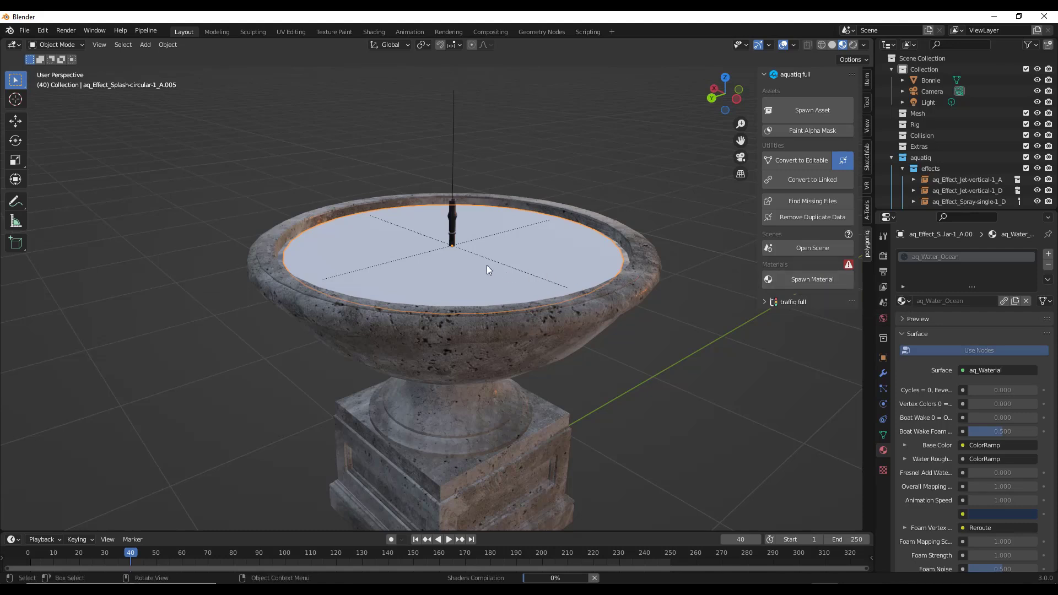
middle_click_drag(487, 266, 480, 308)
Play the goblet fountain's animation showing its ocean water.
left_click(448, 540)
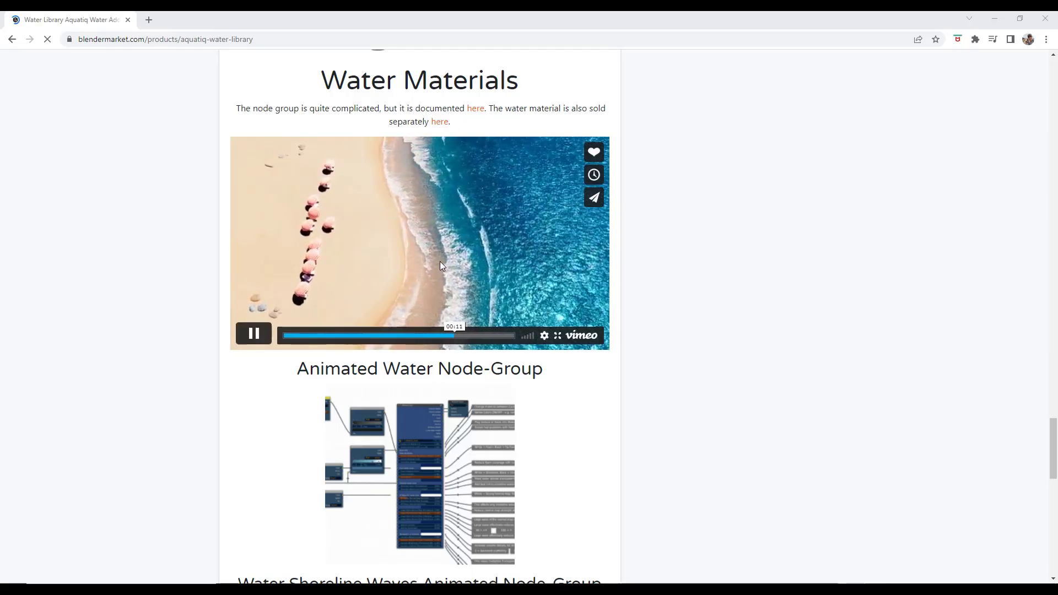
scroll(444, 250, "down", 1)
scroll(445, 251, "down", 5)
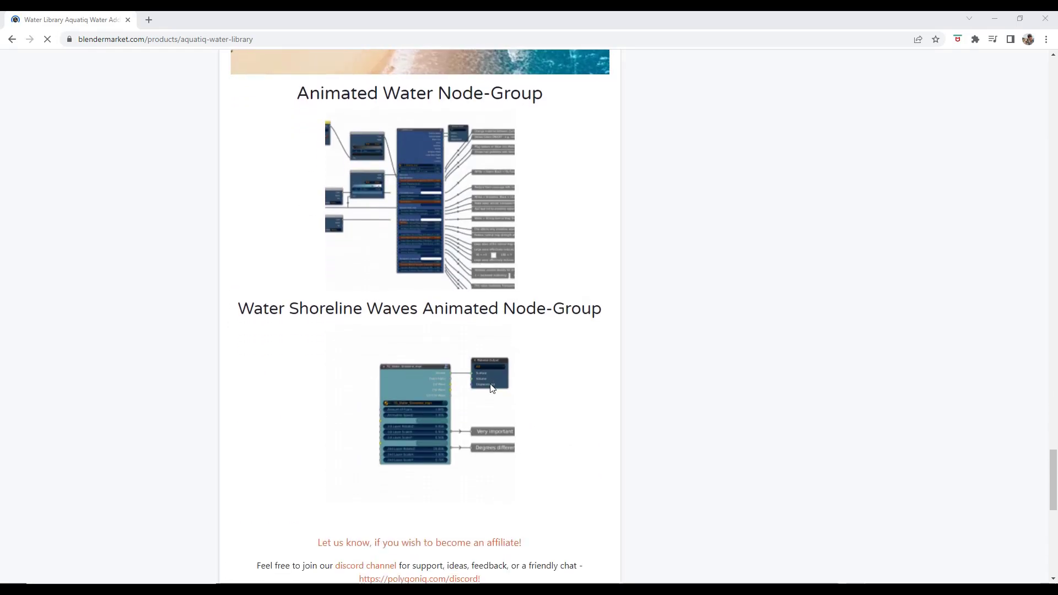
scroll(499, 357, "up", 1)
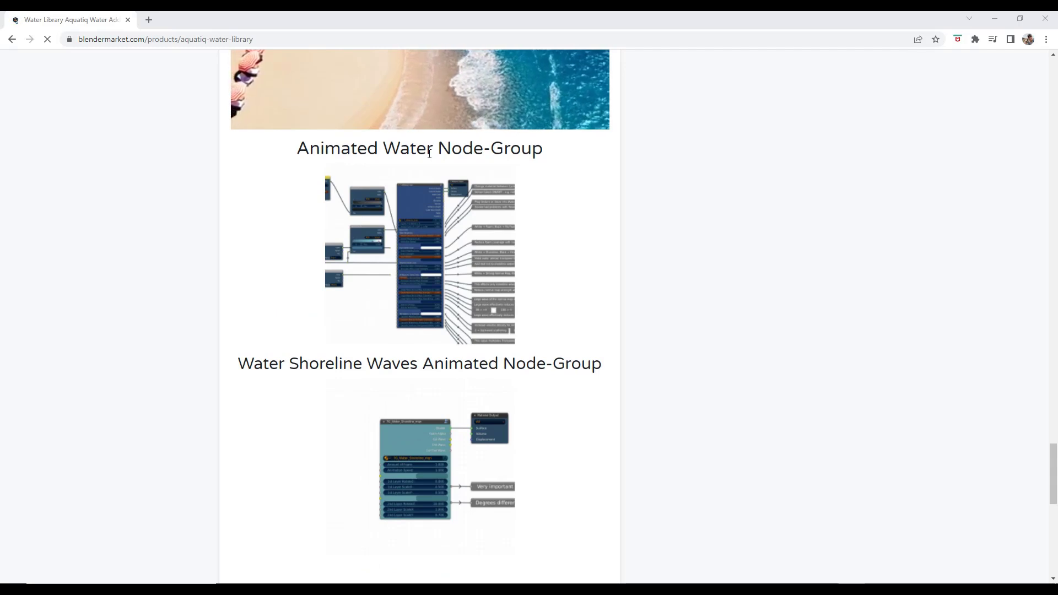
scroll(558, 442, "up", 3)
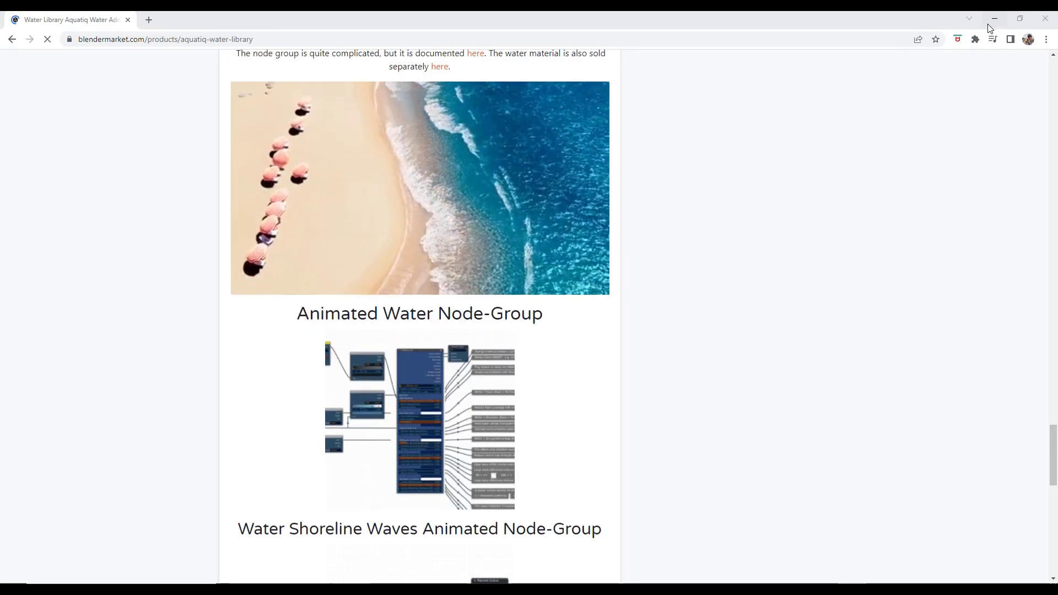
Switch back to Blender, where the Showcase02_OceanBeach scene renders its palm beach and waves.
key("alt+Tab")
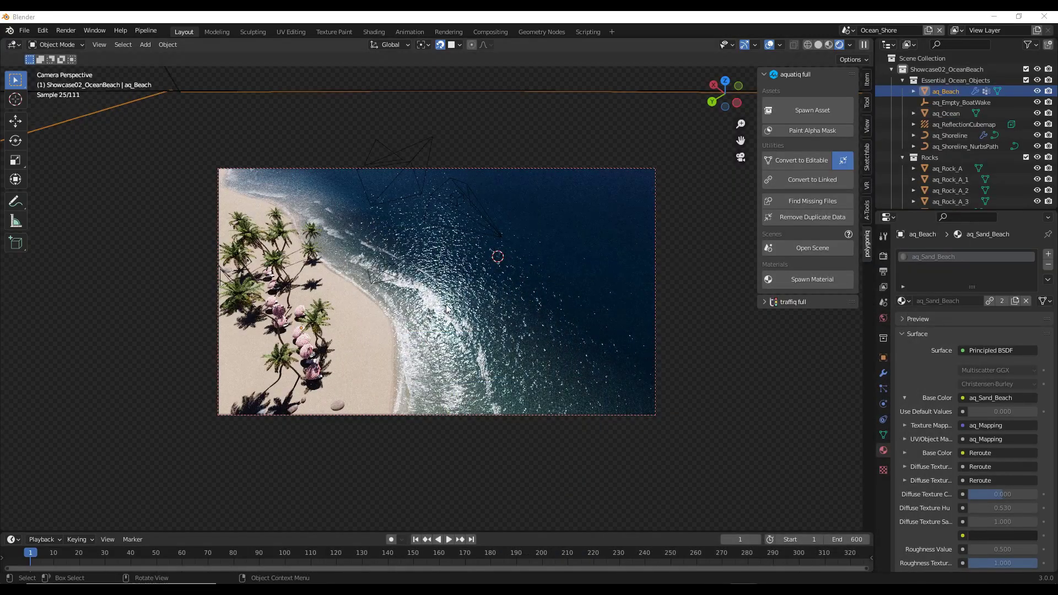